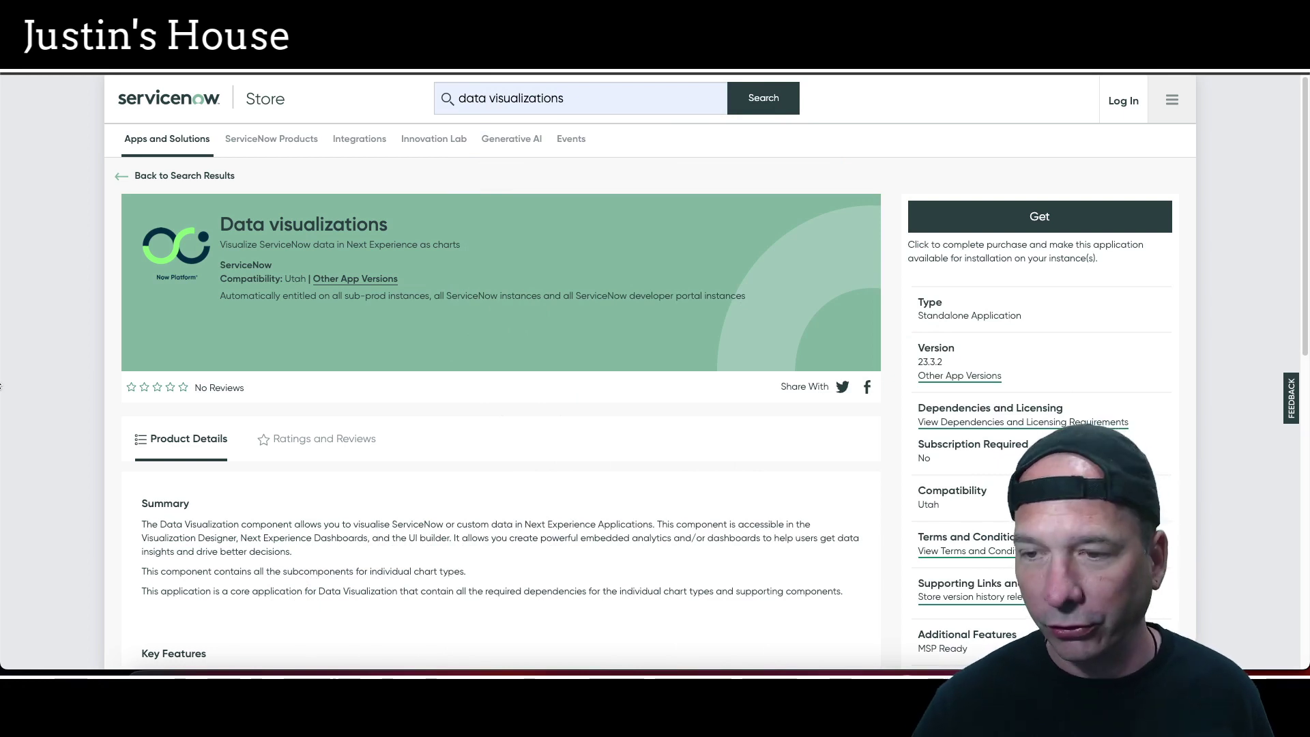
Open Version History and expand the 23.2.4 release notes announcing the new Geomap visualization
click(940, 375)
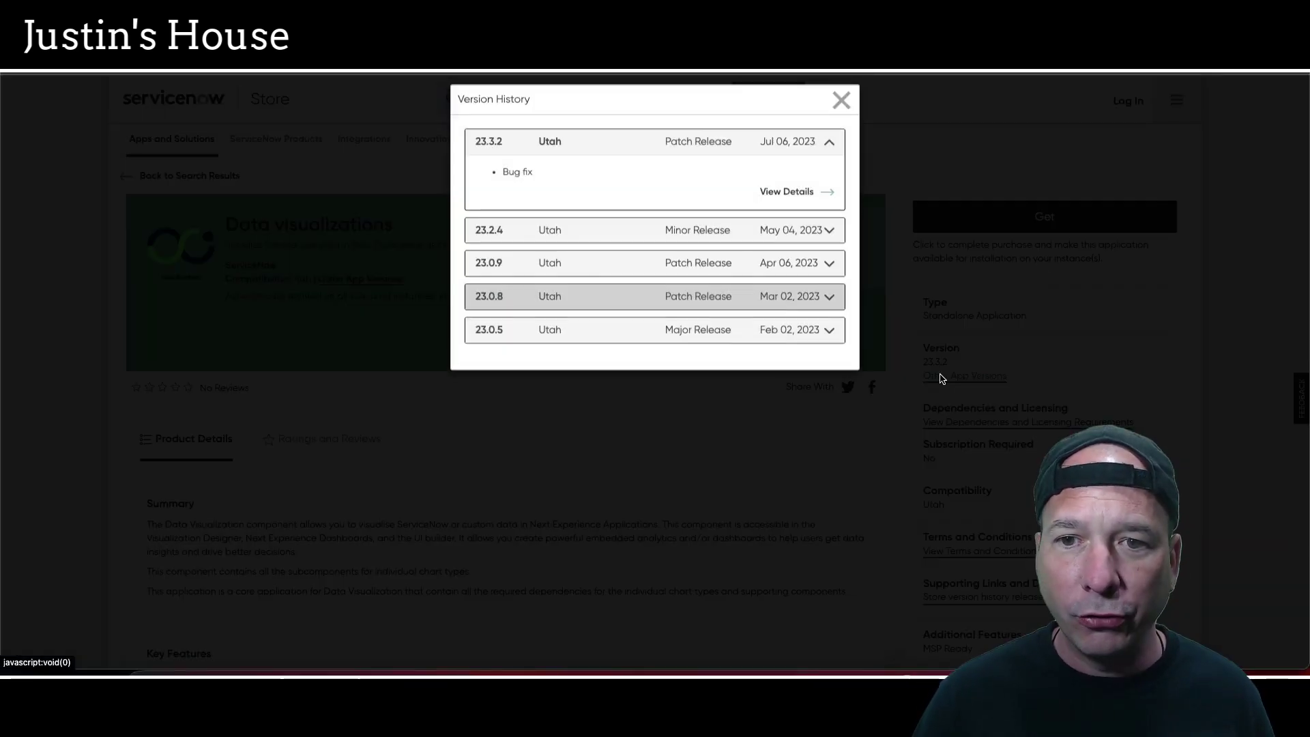
click(620, 244)
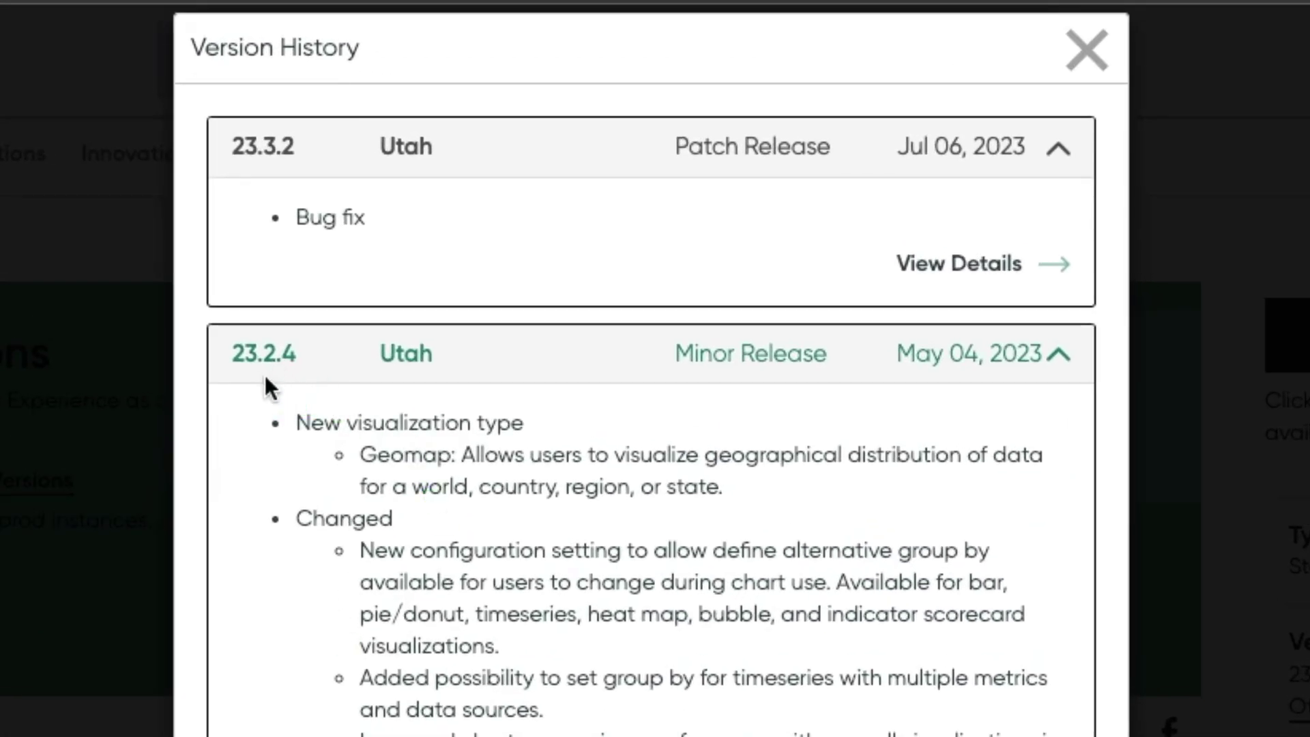
drag(265, 375, 1093, 527)
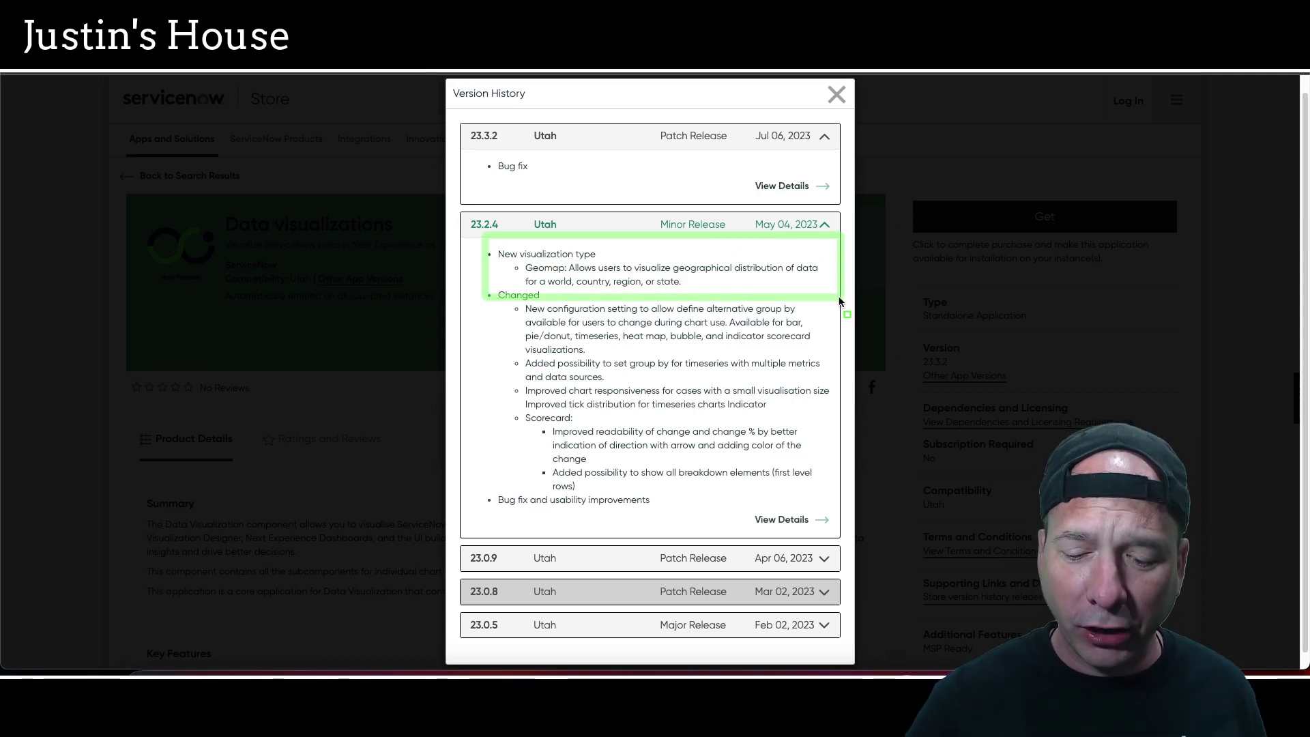
key(Escape)
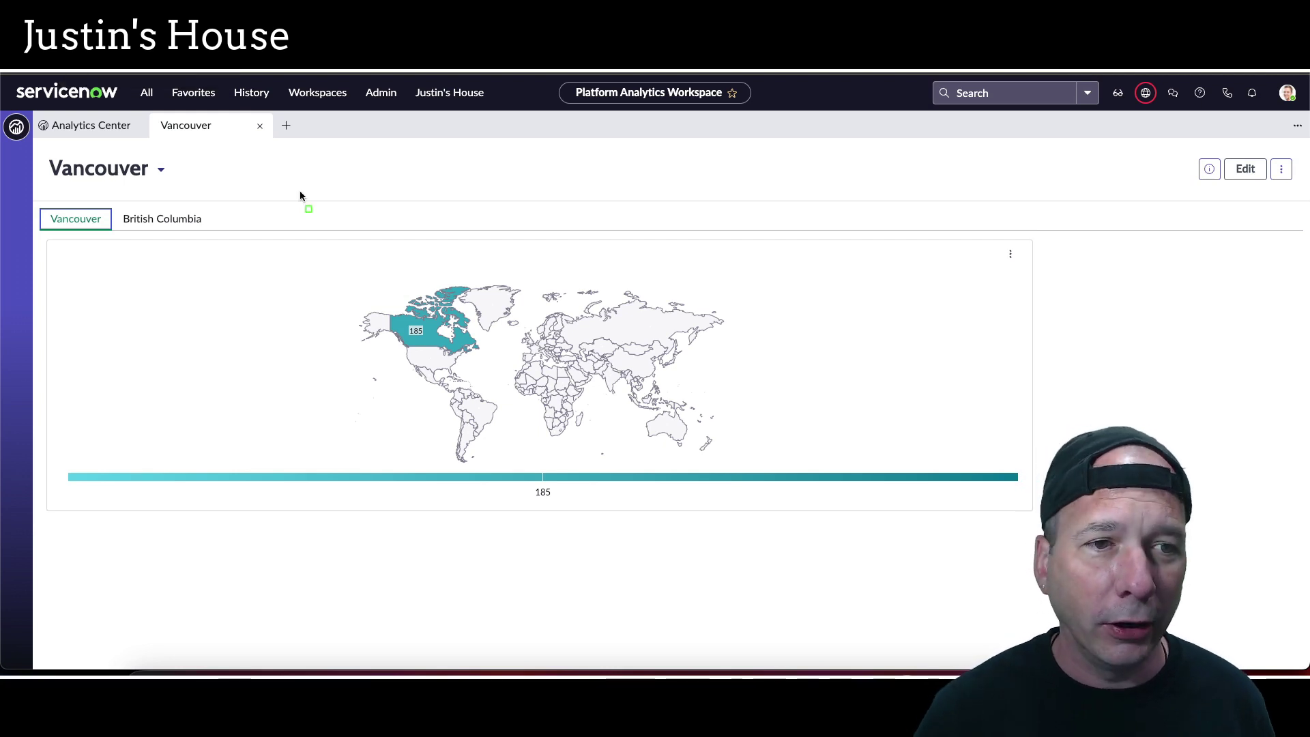
drag(108, 195, 212, 257)
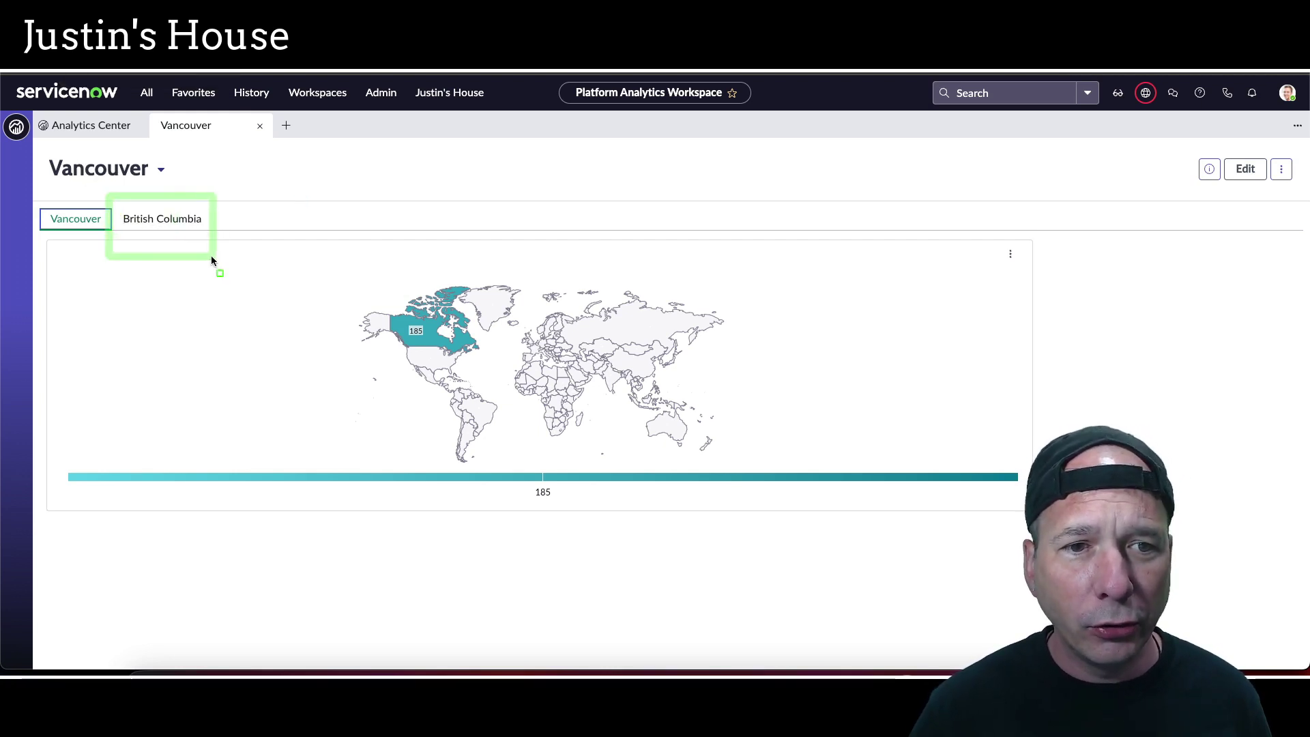
mouse_move(367, 299)
mouse_down()
mouse_move(787, 518)
mouse_move(763, 508)
mouse_up()
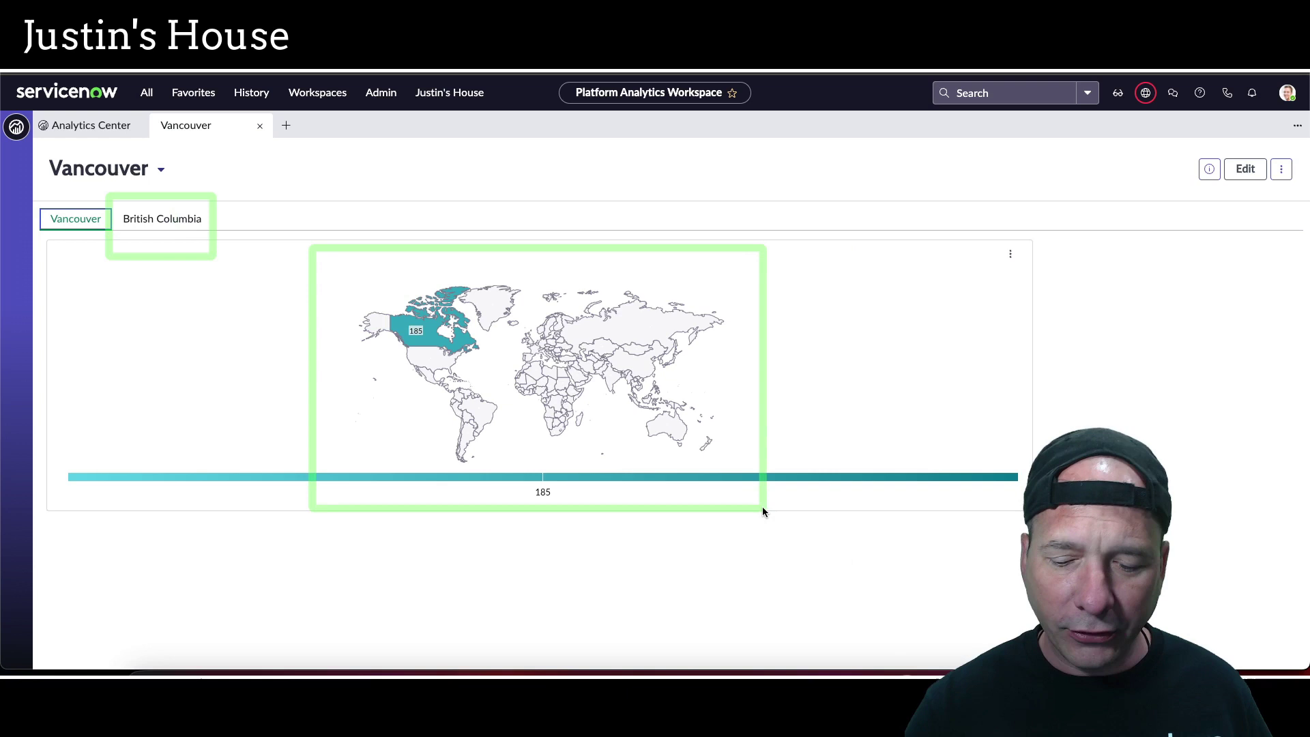
key(Escape)
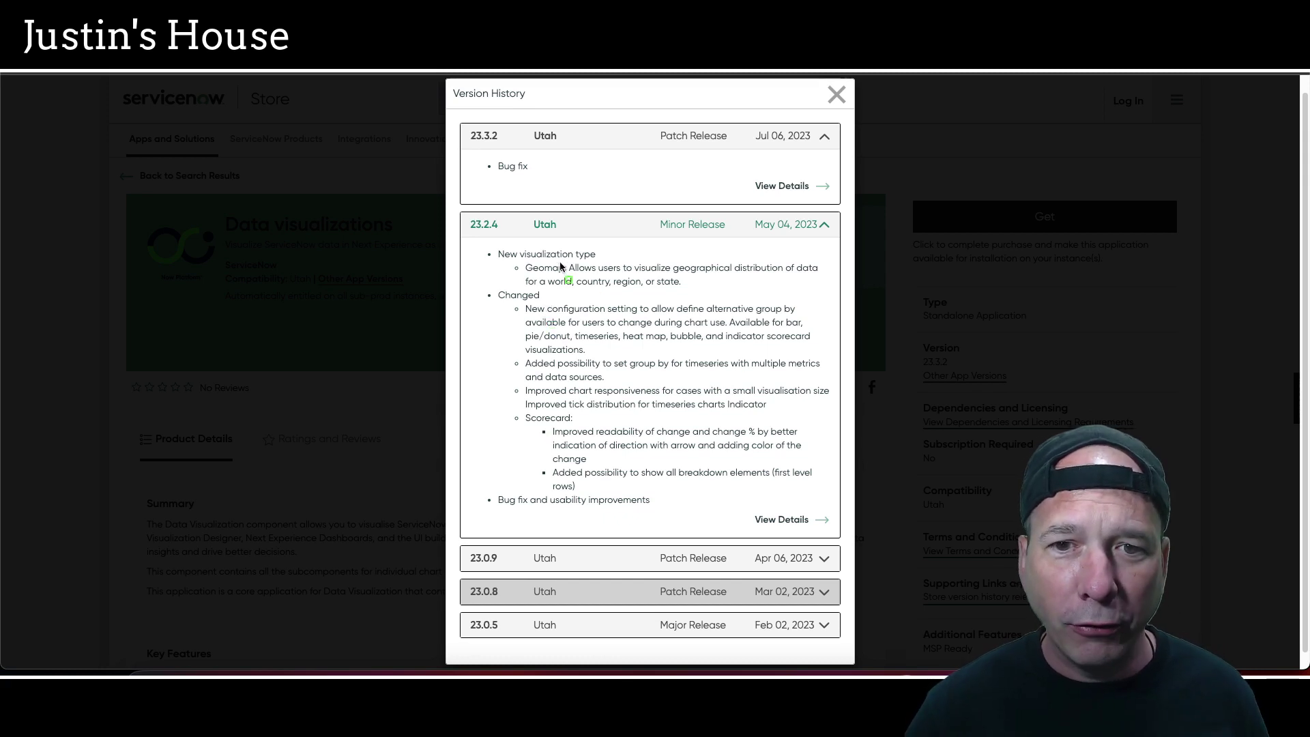
drag(540, 268, 830, 300)
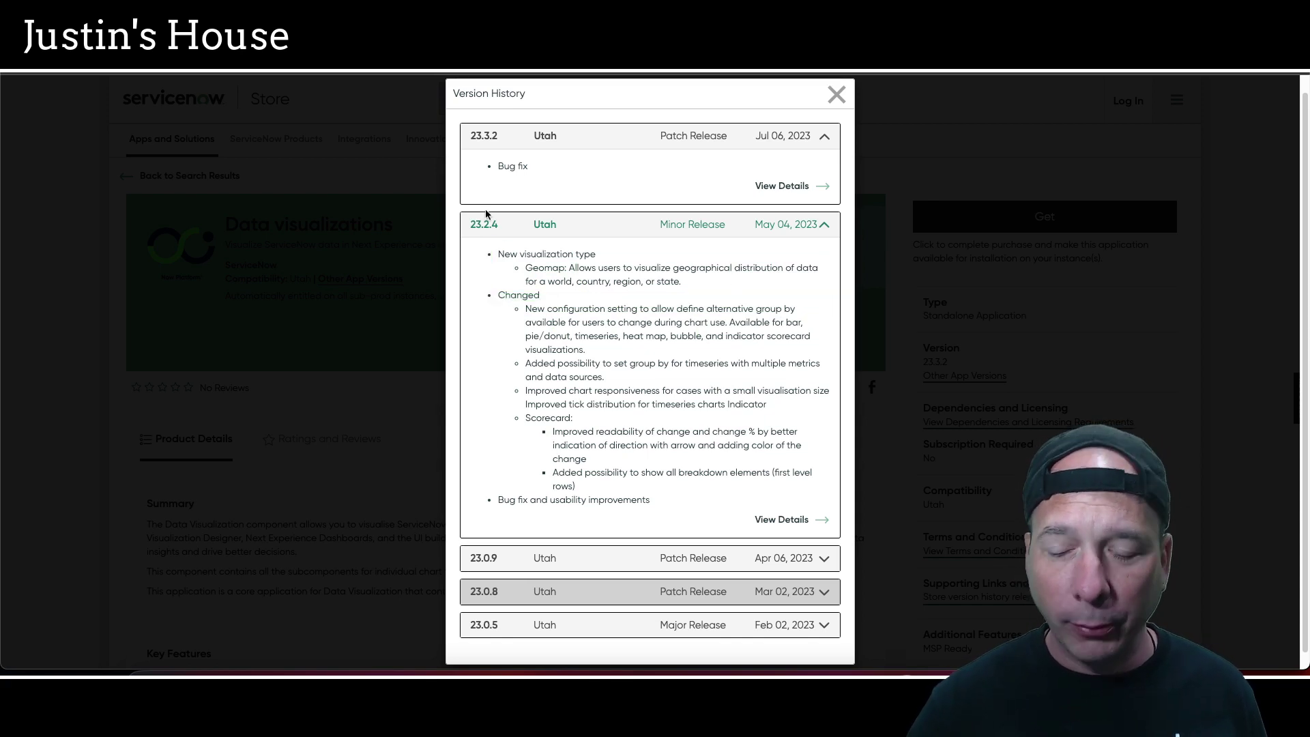
drag(539, 261, 678, 299)
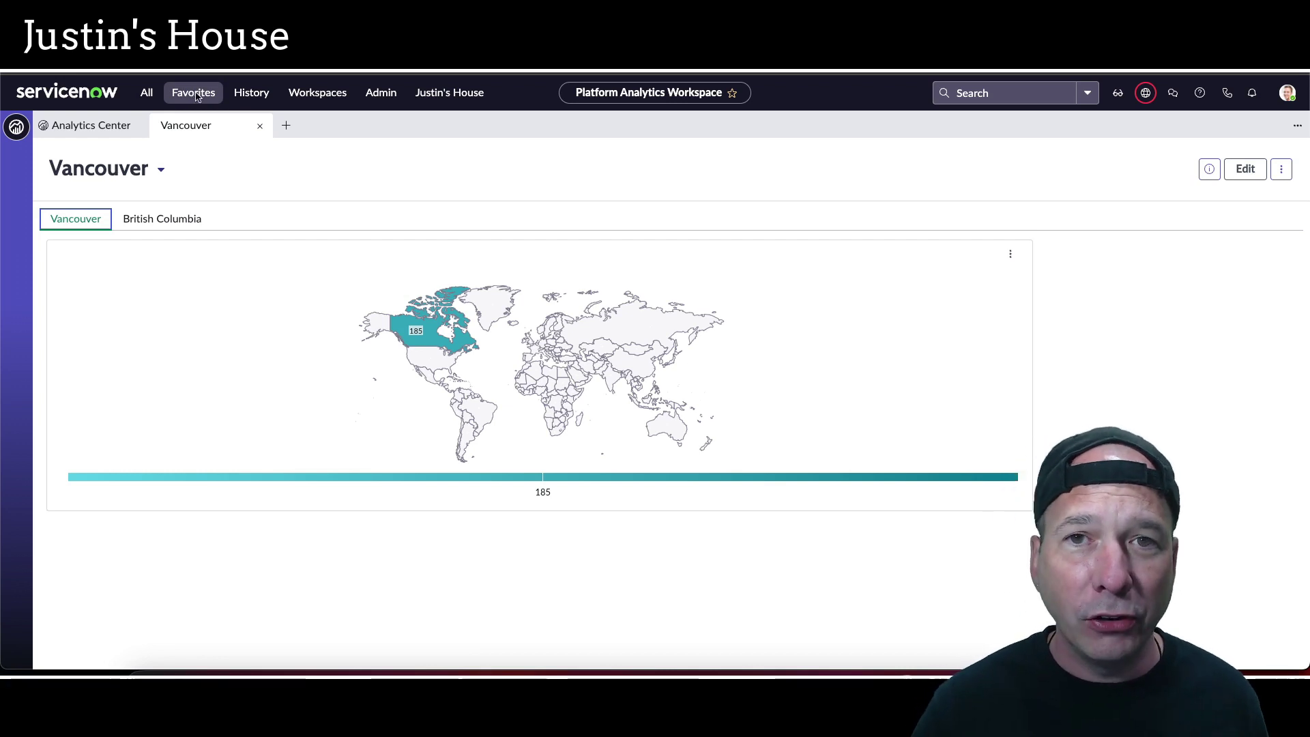
click(1246, 169)
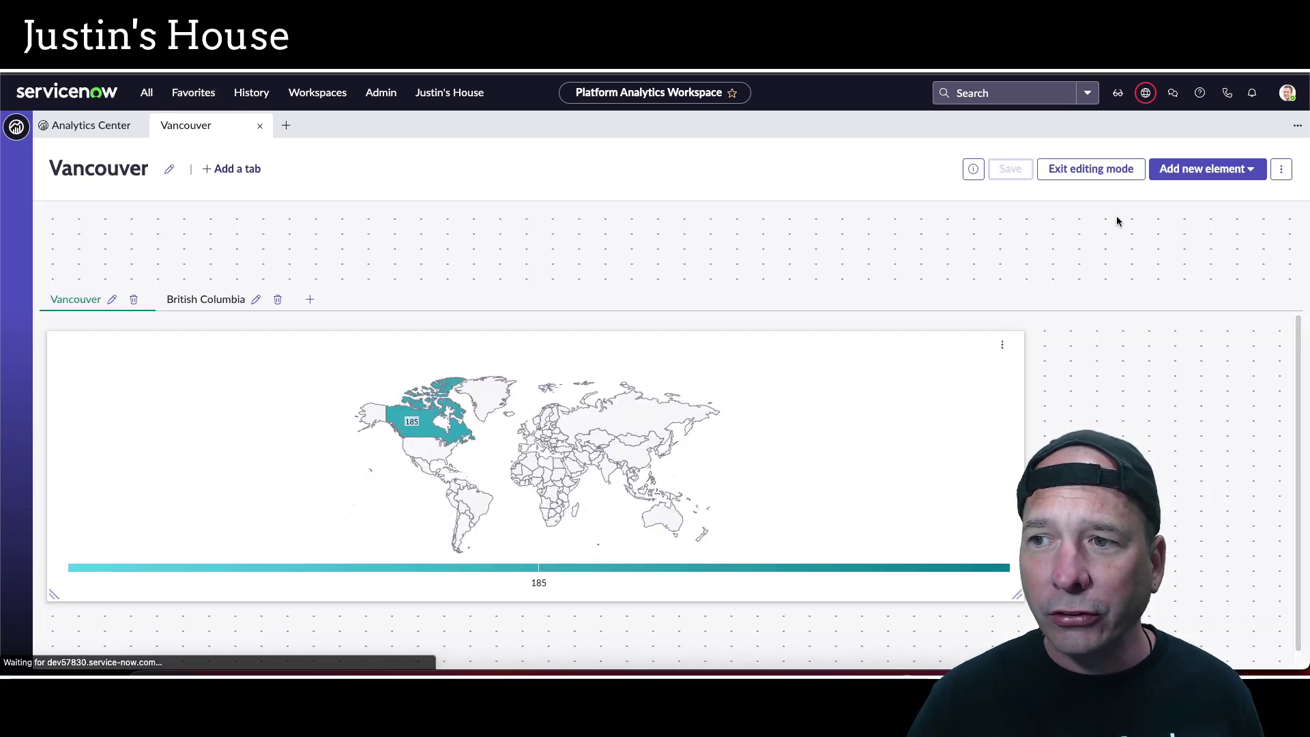
click(1216, 168)
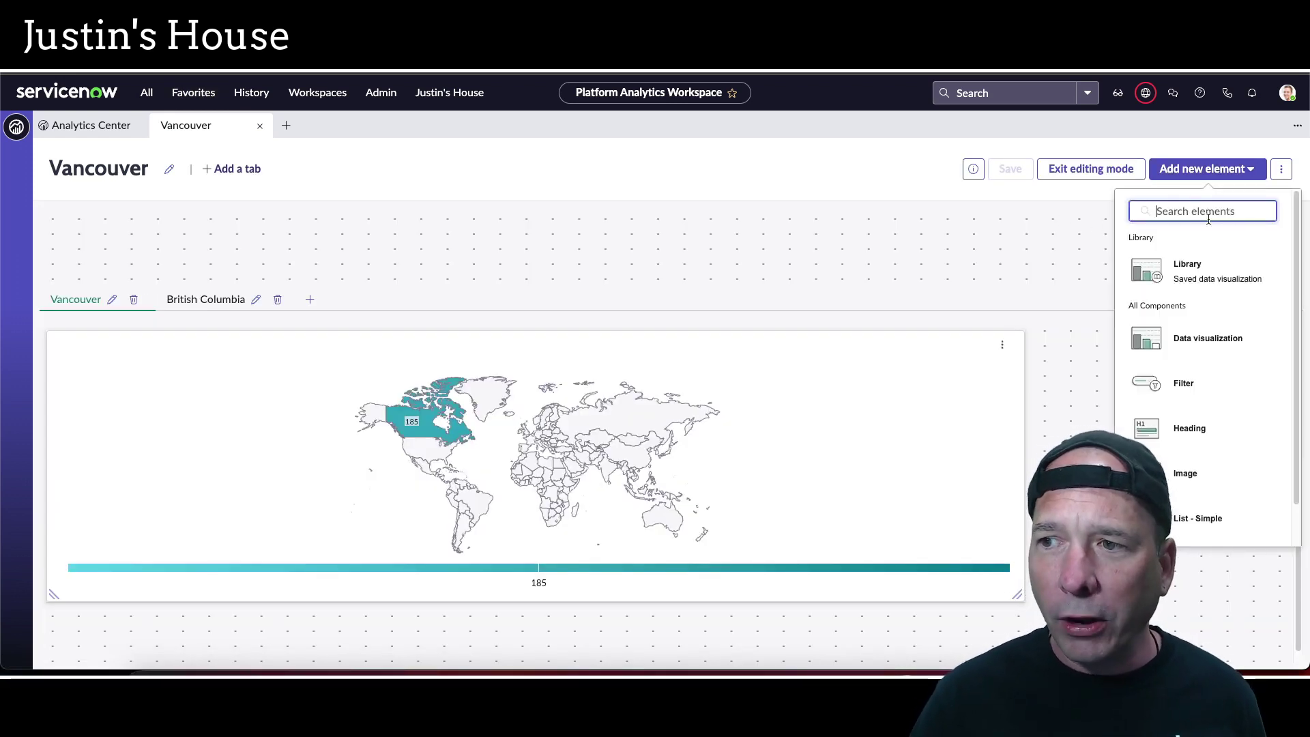
click(1205, 336)
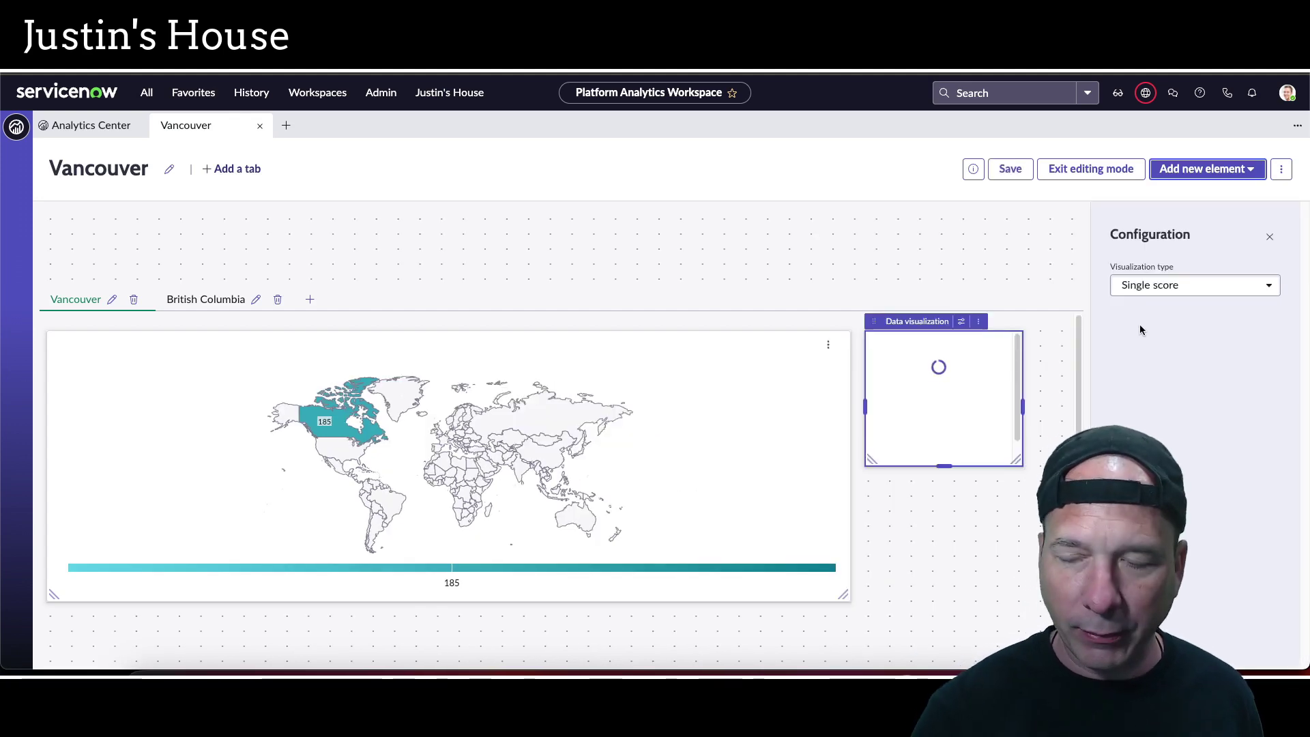
click(1174, 299)
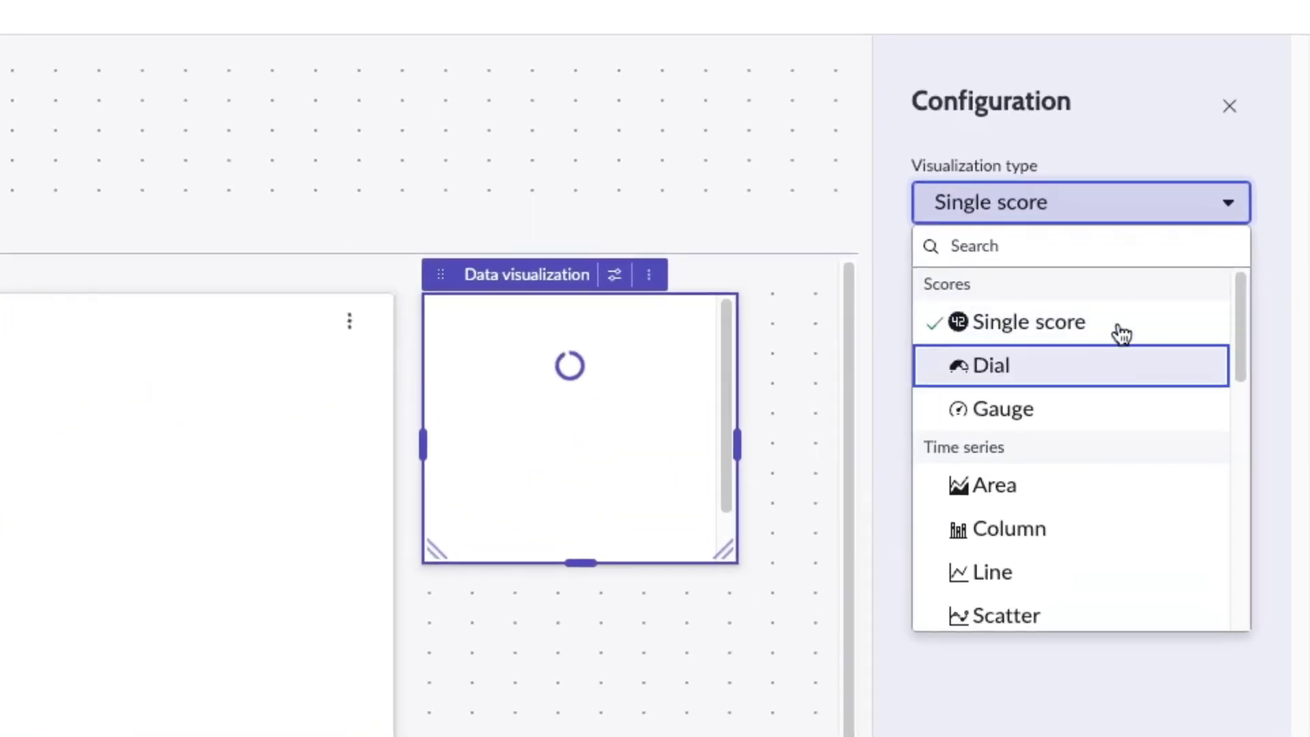
scroll(1092, 478, down, 5)
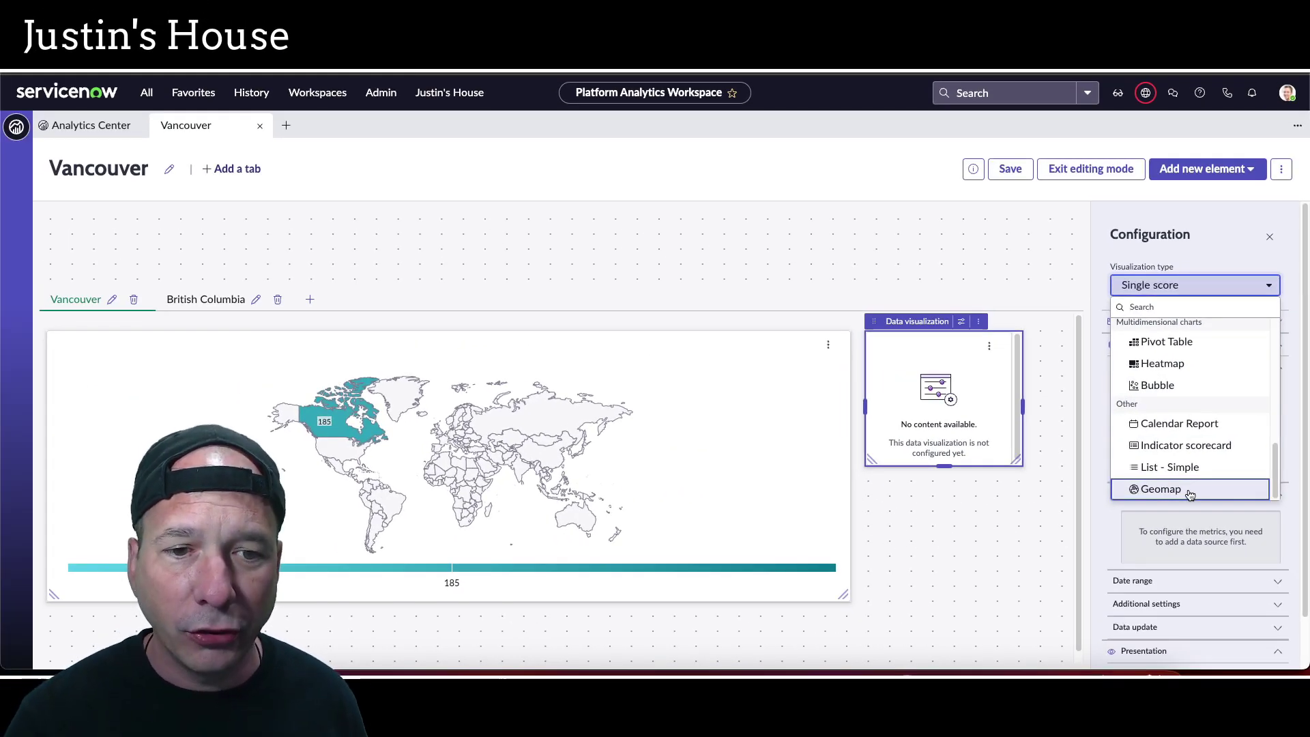
click(978, 321)
click(993, 407)
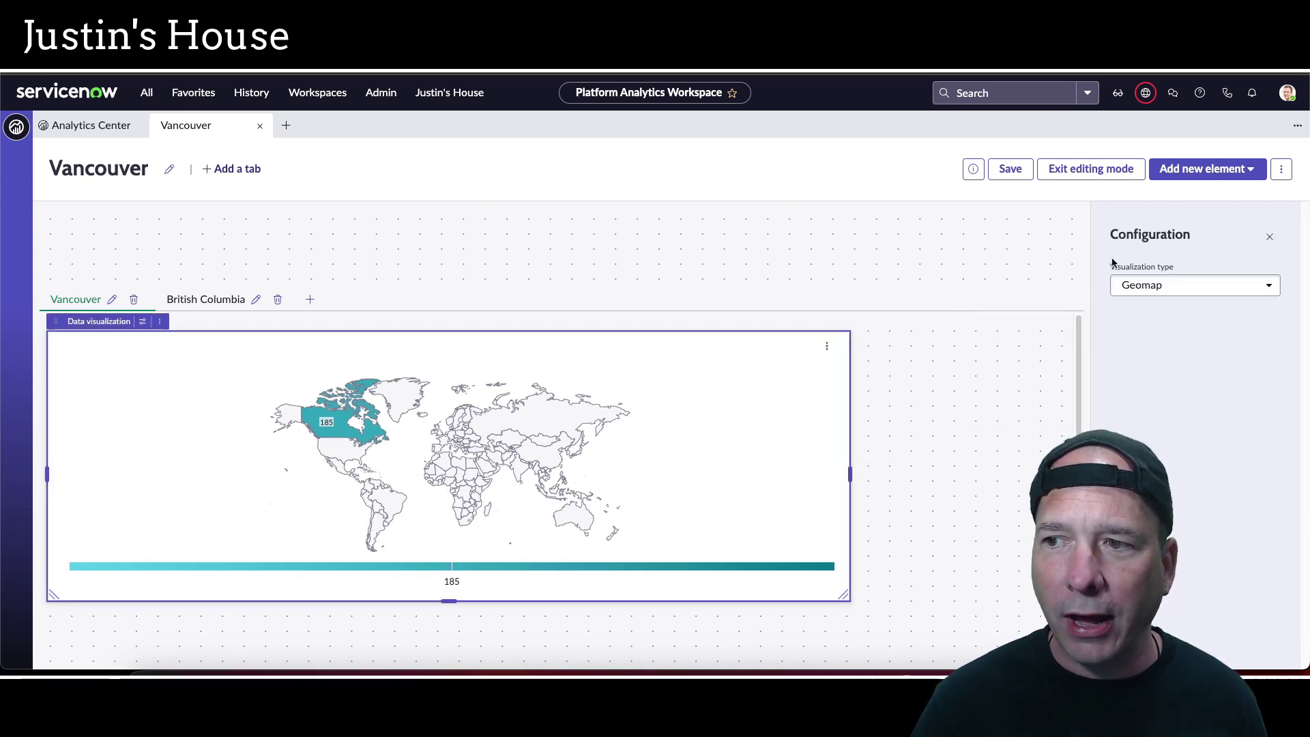
click(1271, 237)
click(1091, 168)
click(768, 406)
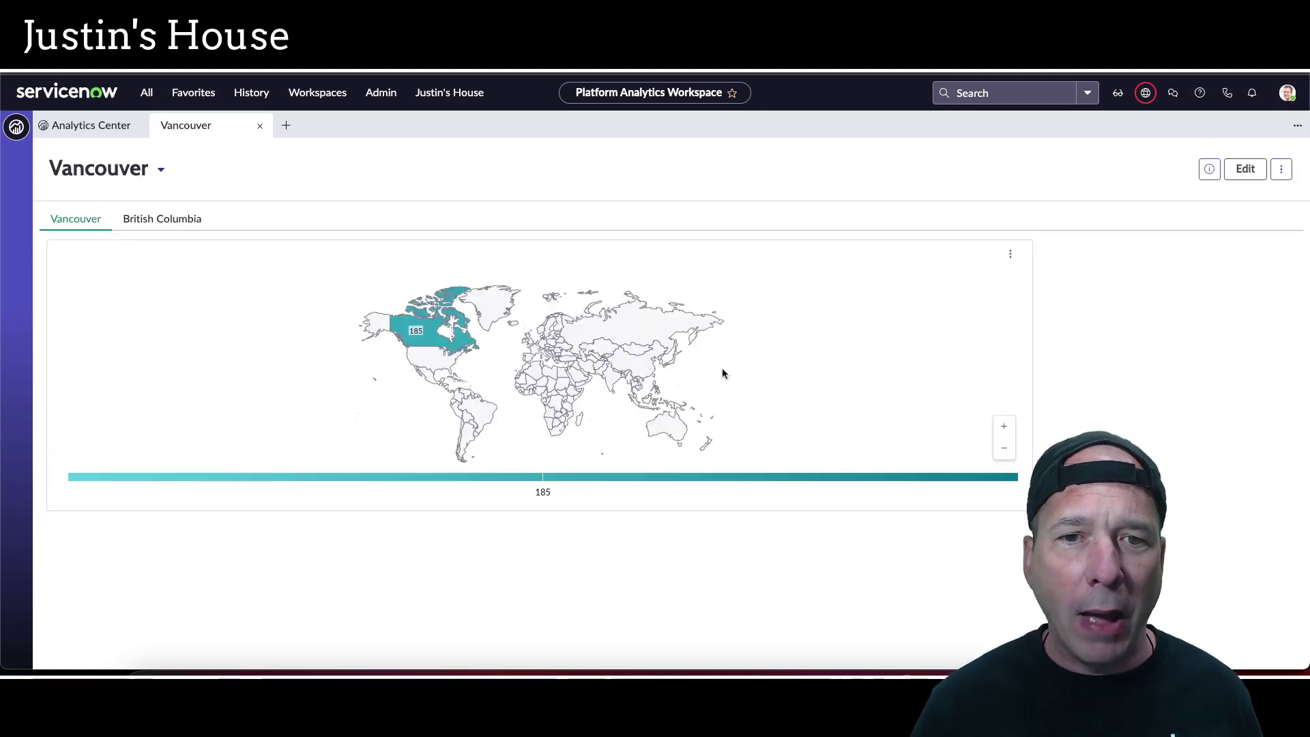
Drill the world Geomap into Canada, then open the records behind the Vancouver point
click(423, 339)
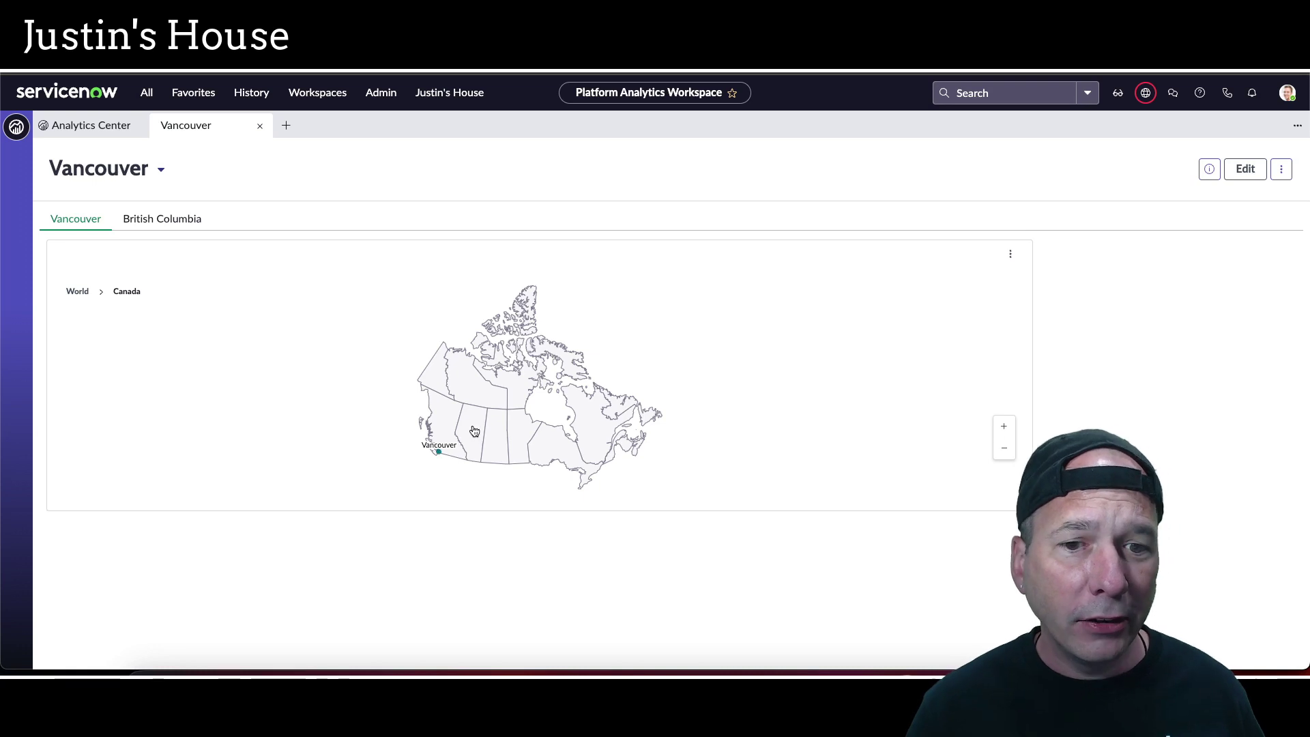
mouse_move(435, 457)
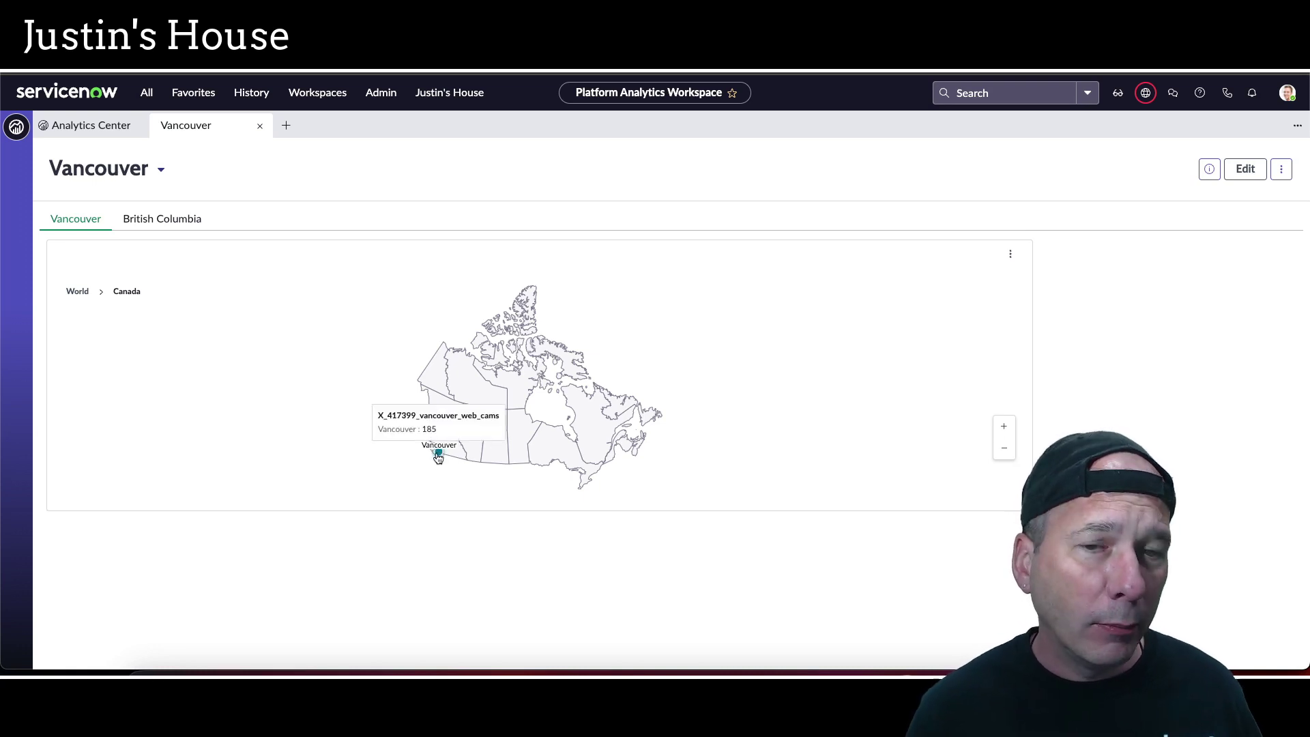
click(438, 456)
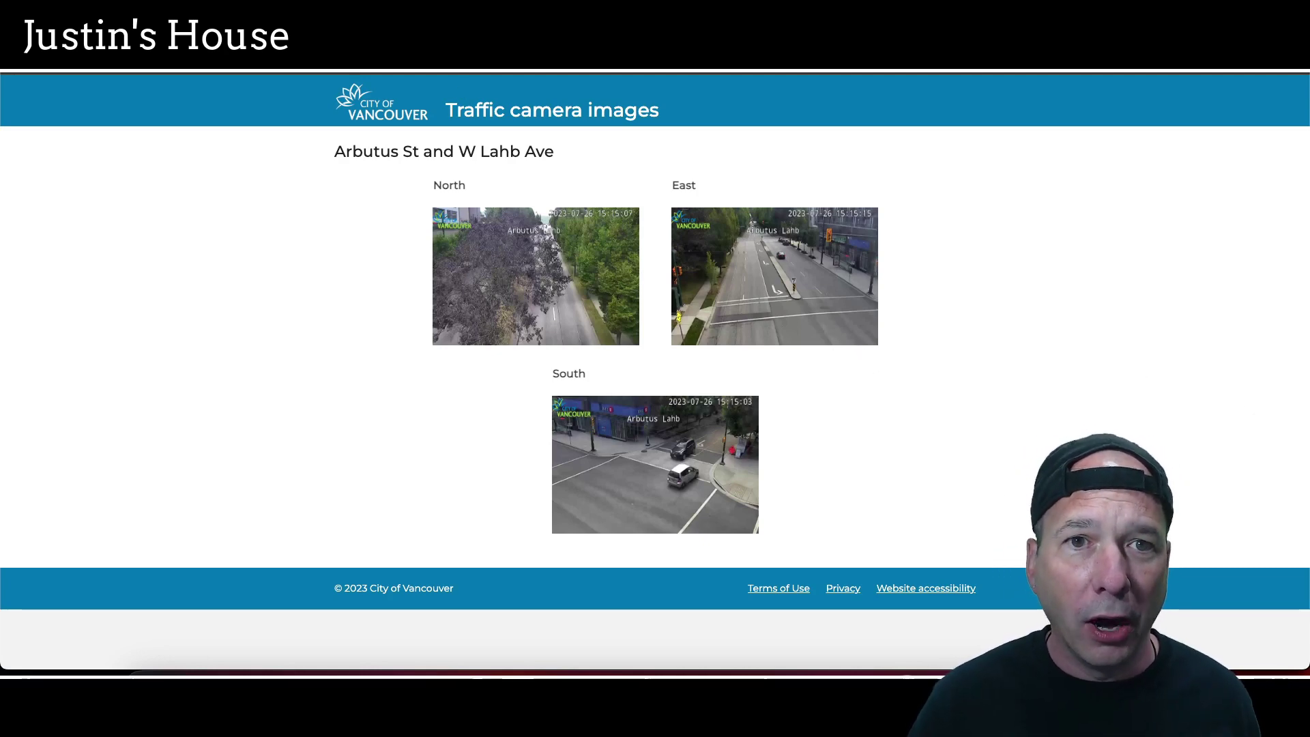
Close the traffic camera and web-cams tabs and return to the British Columbia dashboard tab
key(ctrl+w)
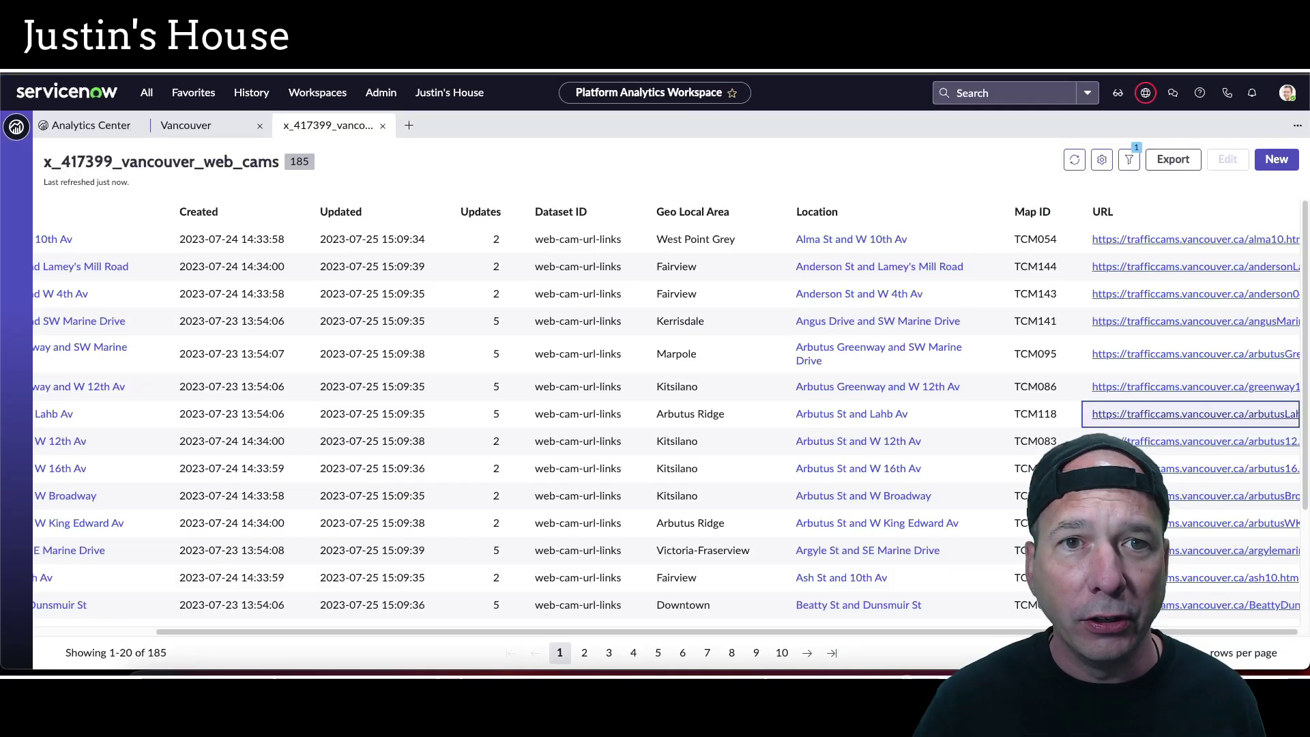
click(383, 126)
click(164, 217)
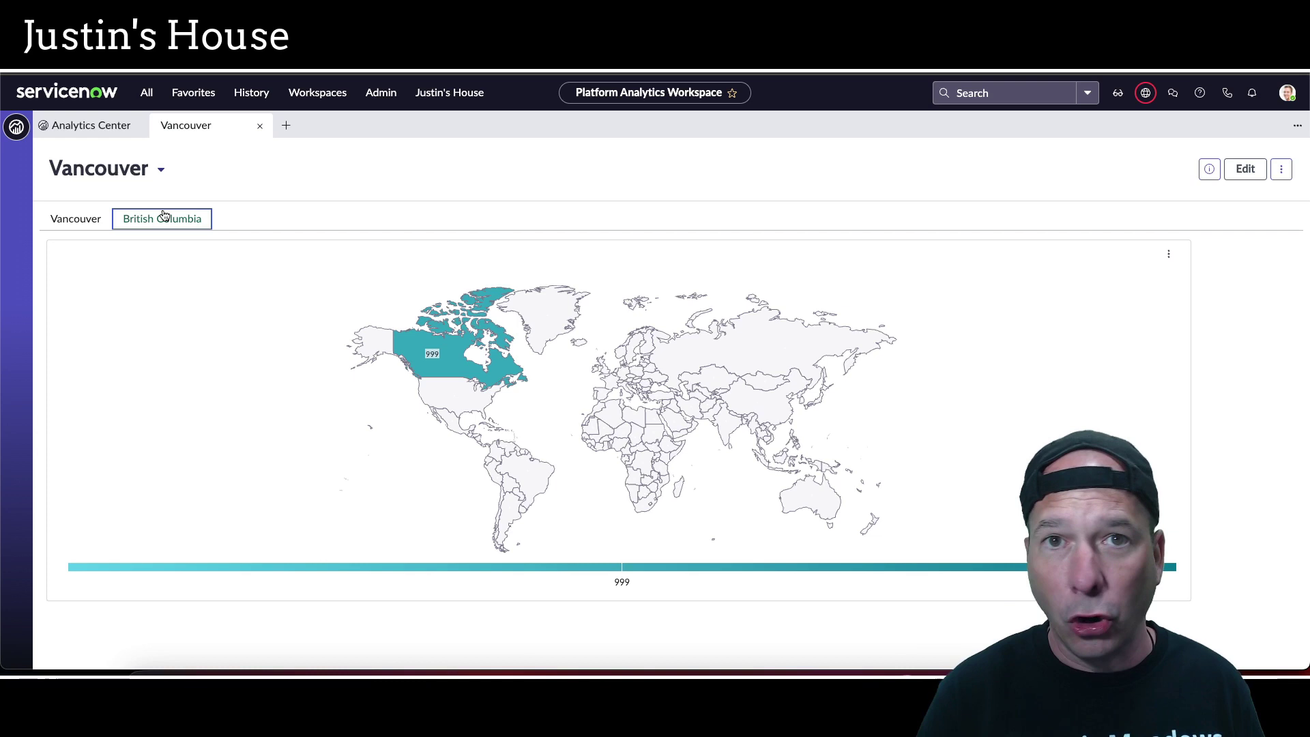
Drill the British Columbia map into Canada, then open British Columbia Highway Cams from Favorites
mouse_move(449, 351)
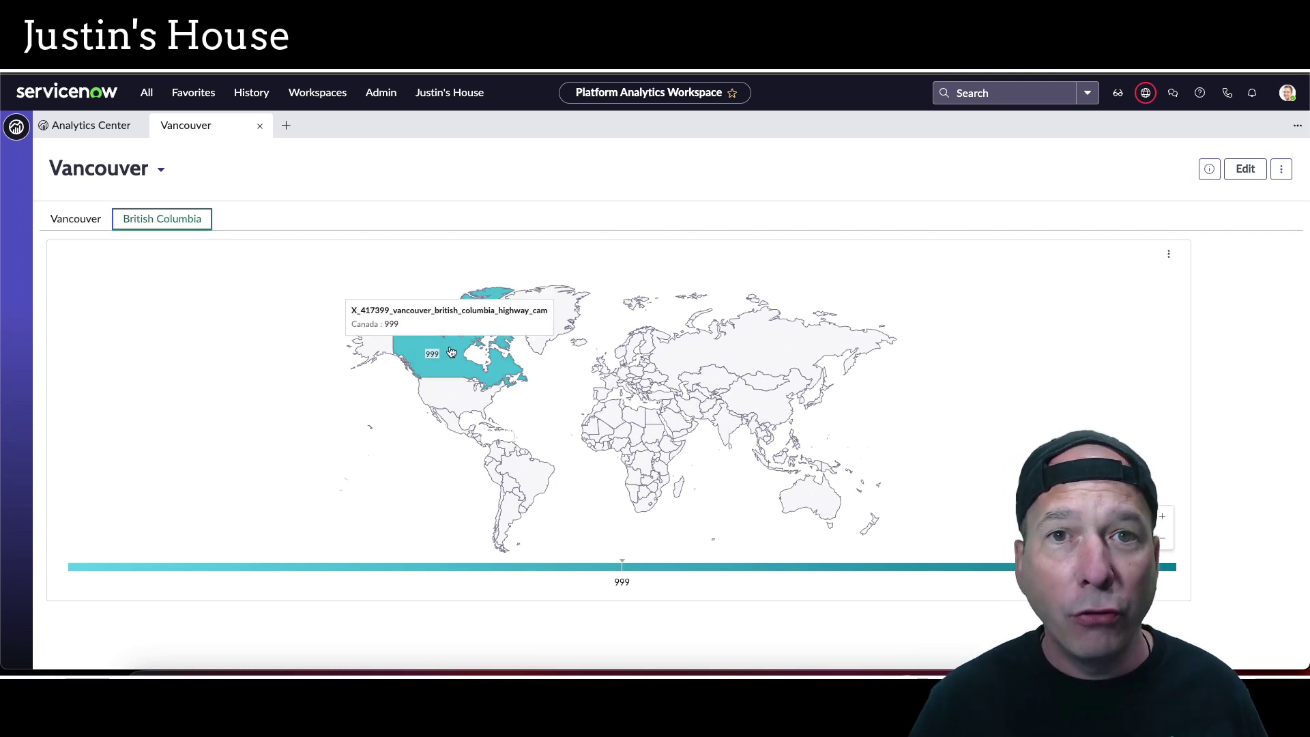
click(419, 362)
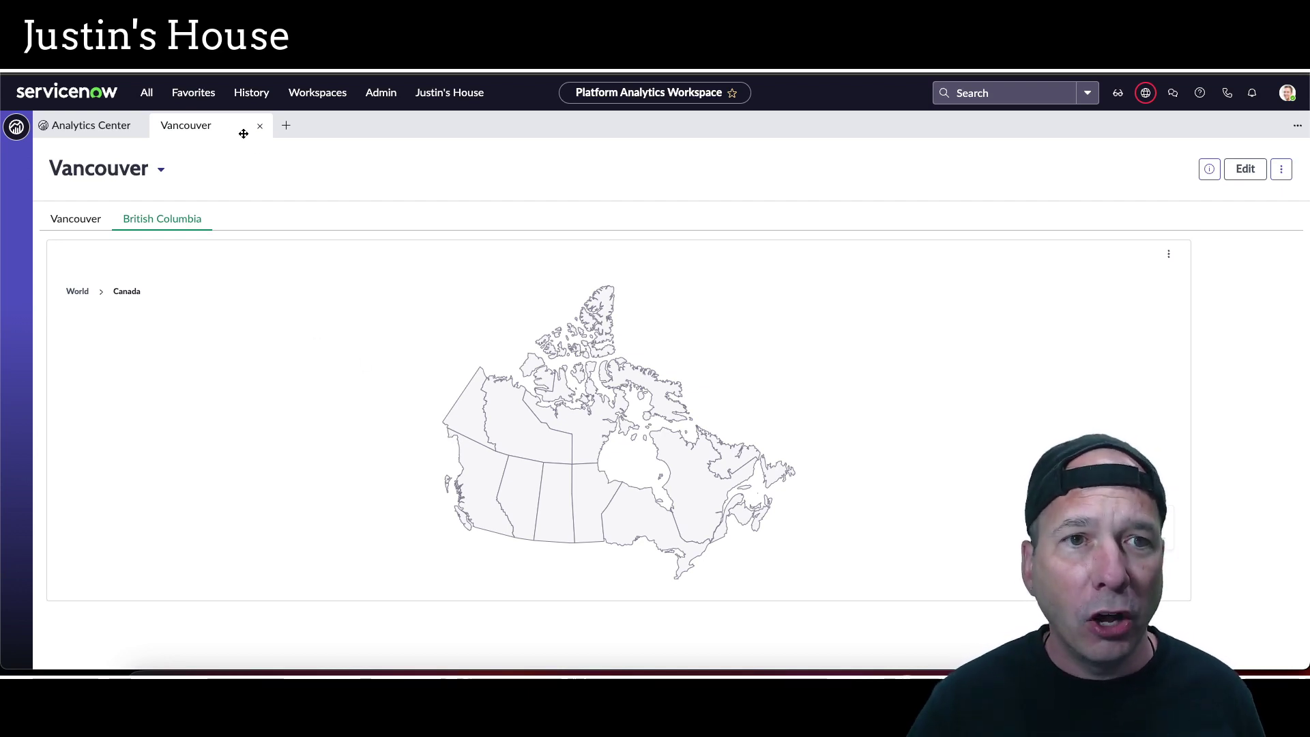
click(201, 94)
click(172, 514)
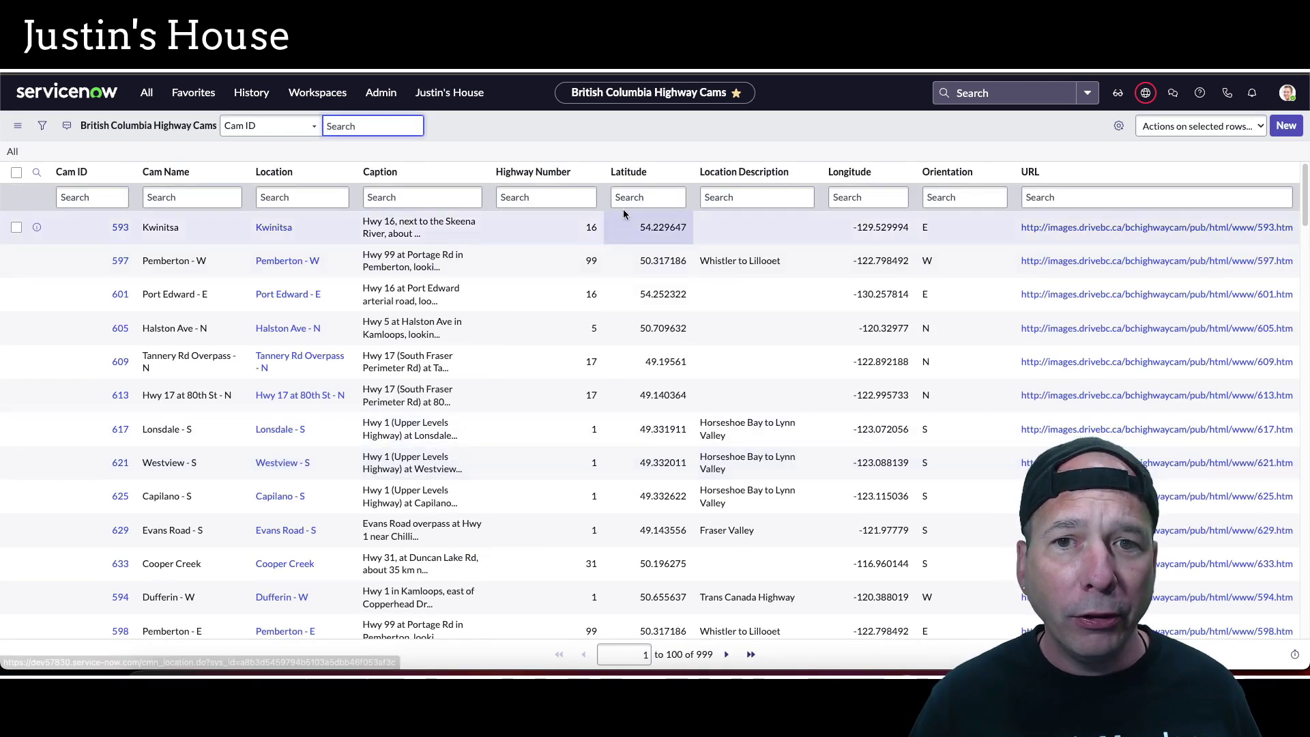
Check the Kwinitsa location's Parent, Latitude and Longitude, then return to Platform Analytics Workspace
click(273, 227)
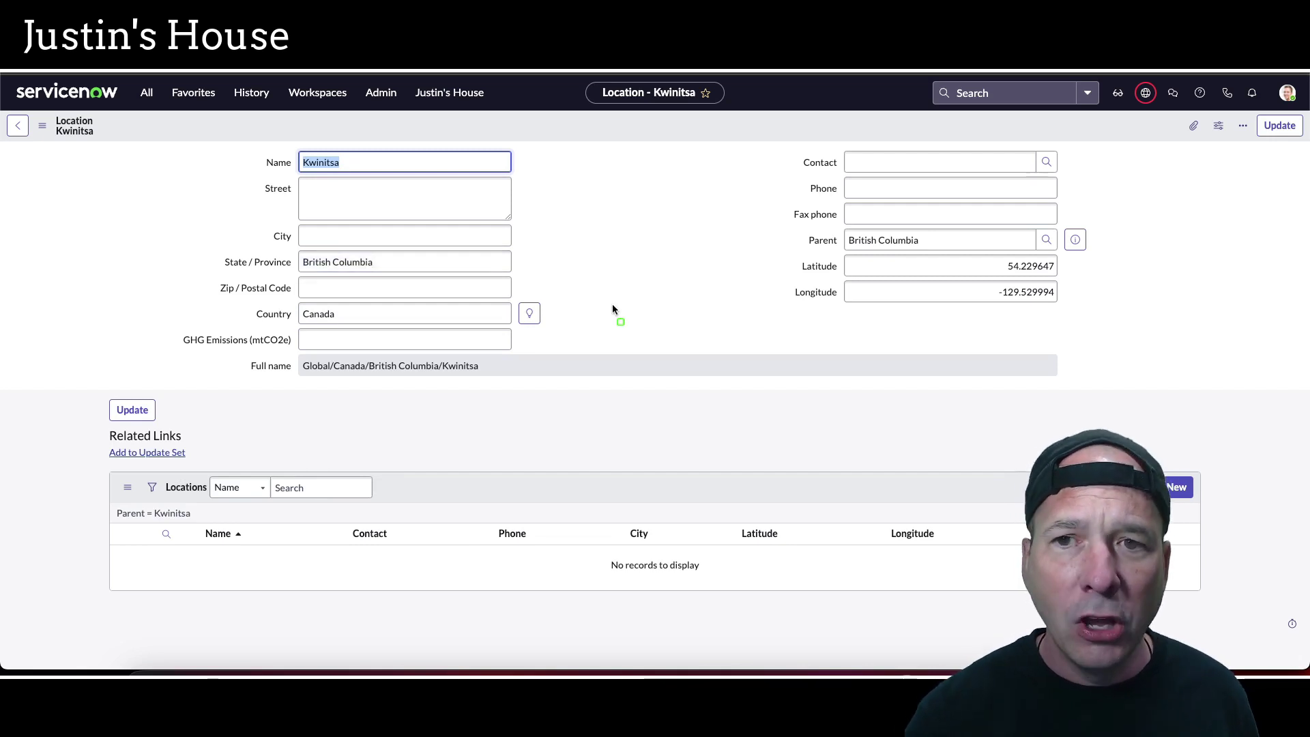
drag(813, 243, 1085, 317)
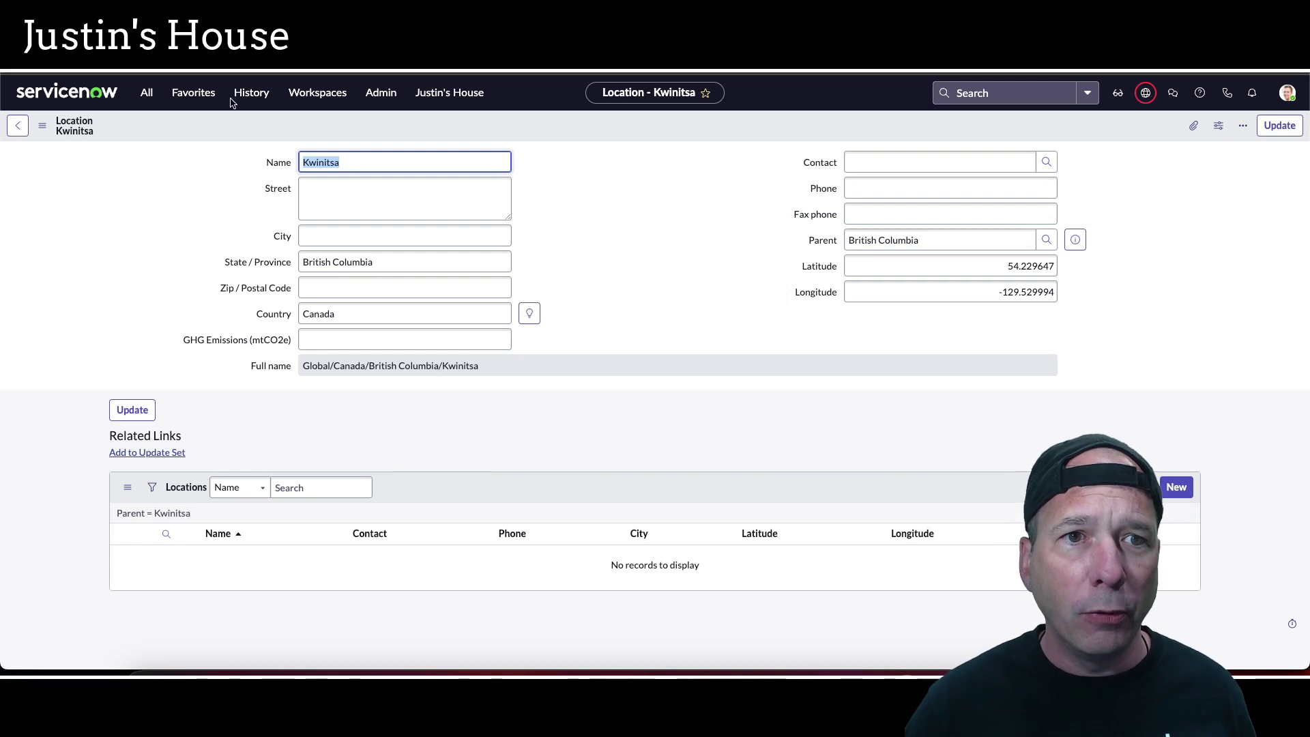
click(290, 96)
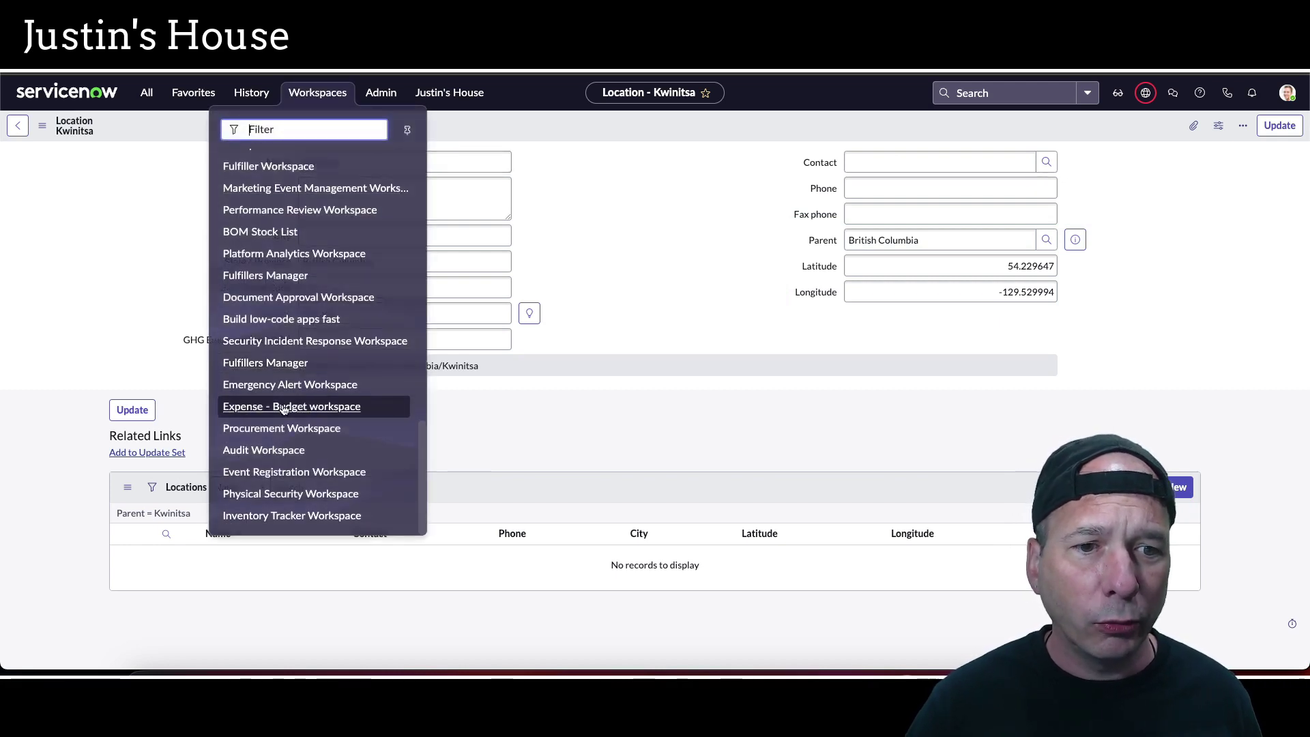
scroll(283, 416, up, 2)
click(273, 307)
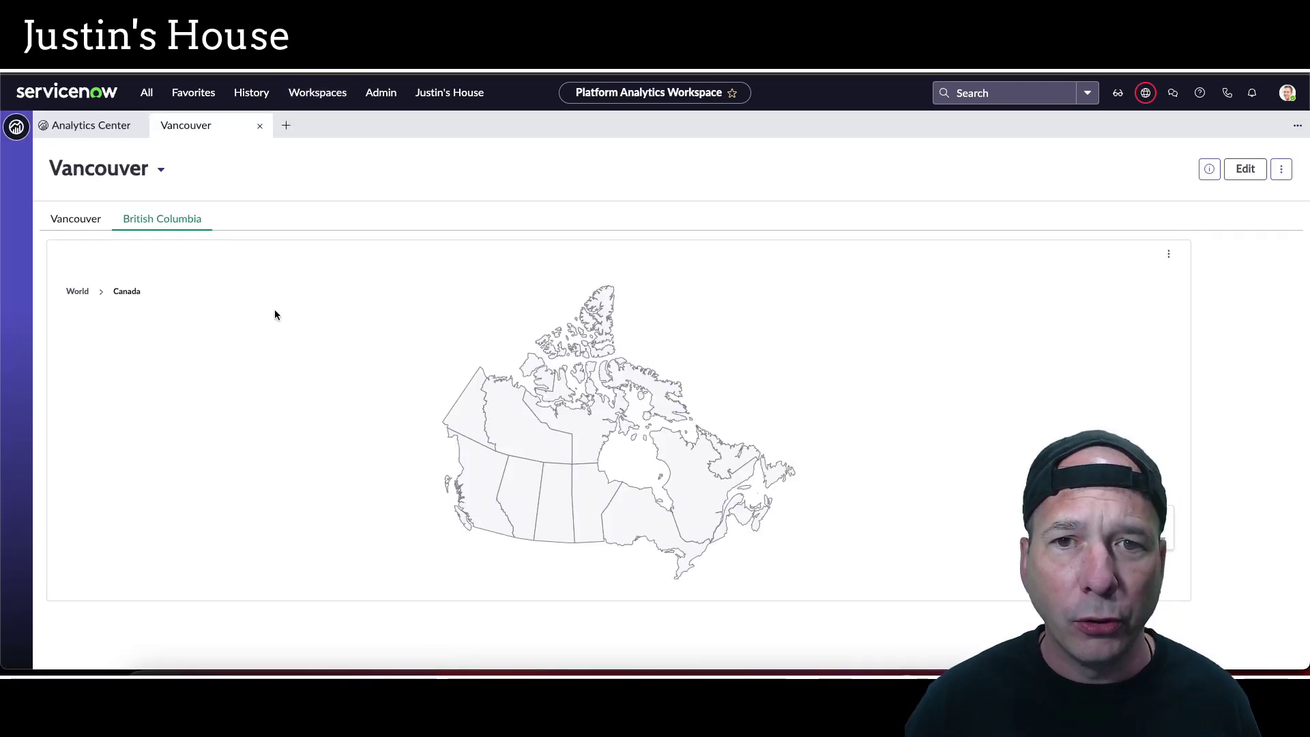
click(1246, 170)
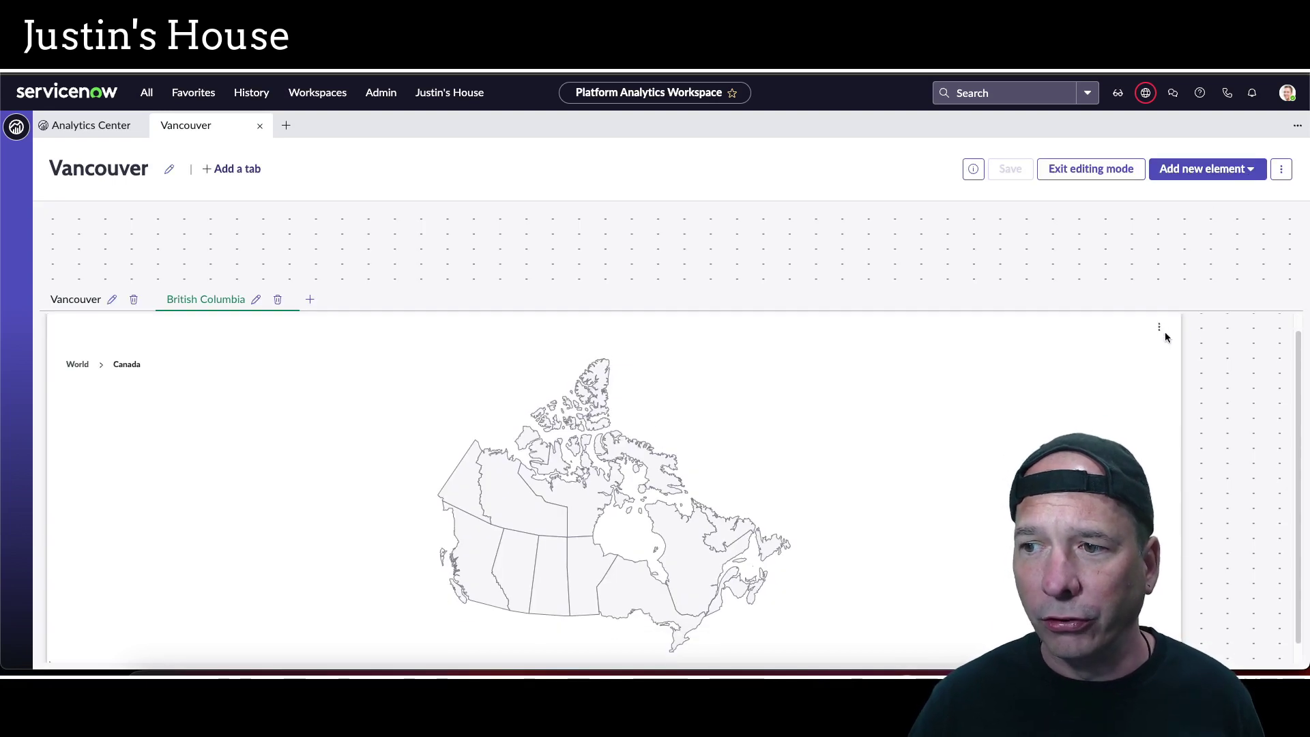
click(223, 350)
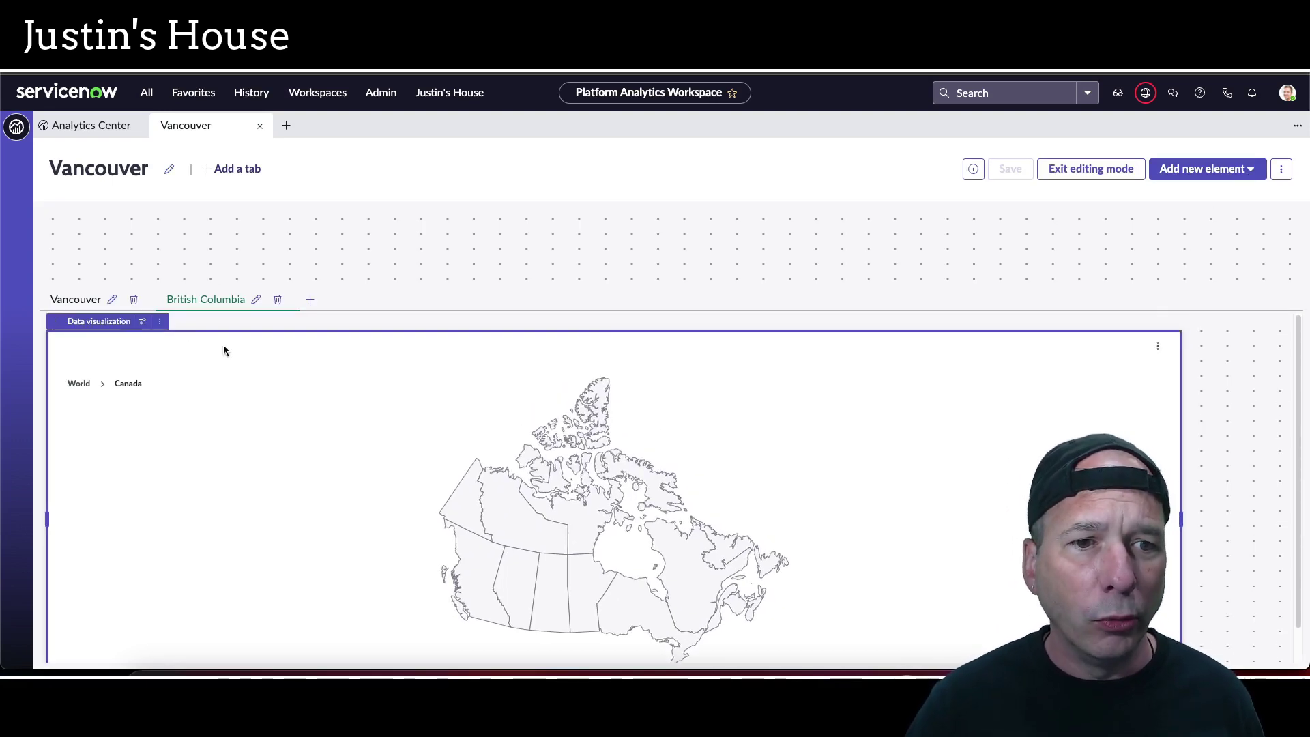
click(143, 323)
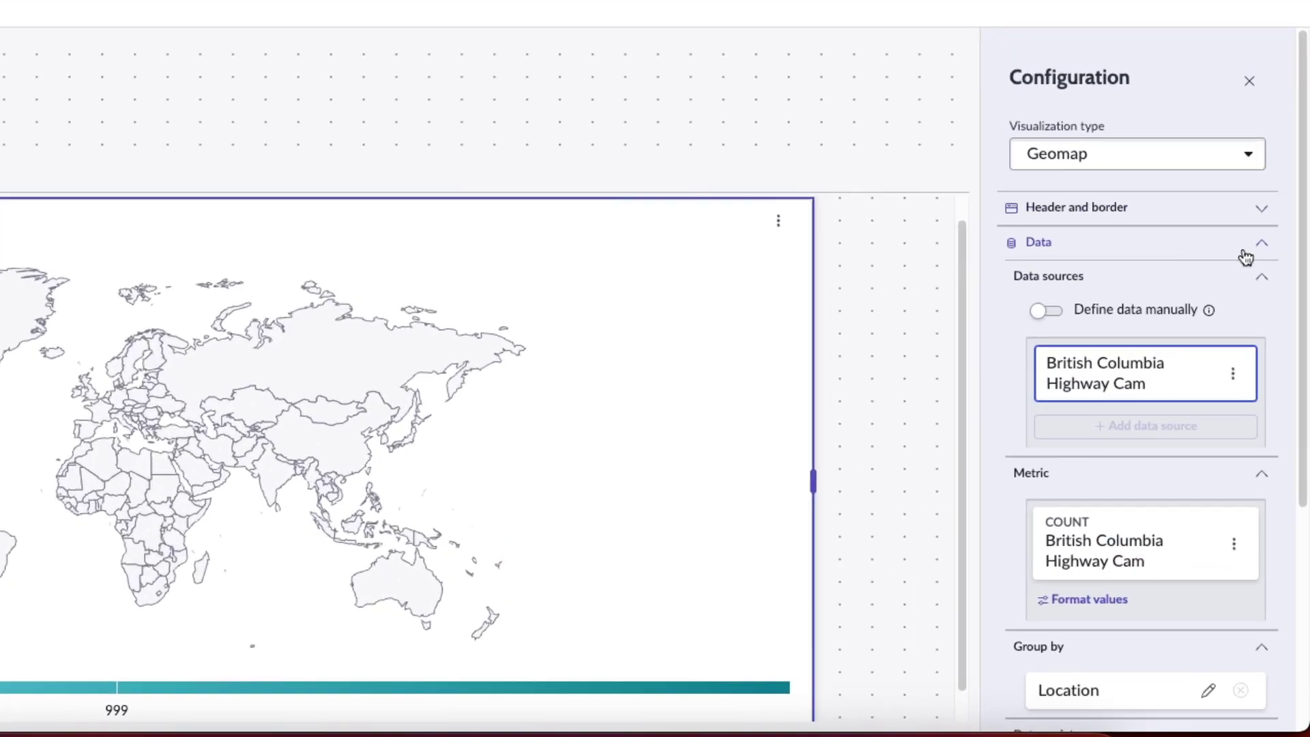
click(1276, 304)
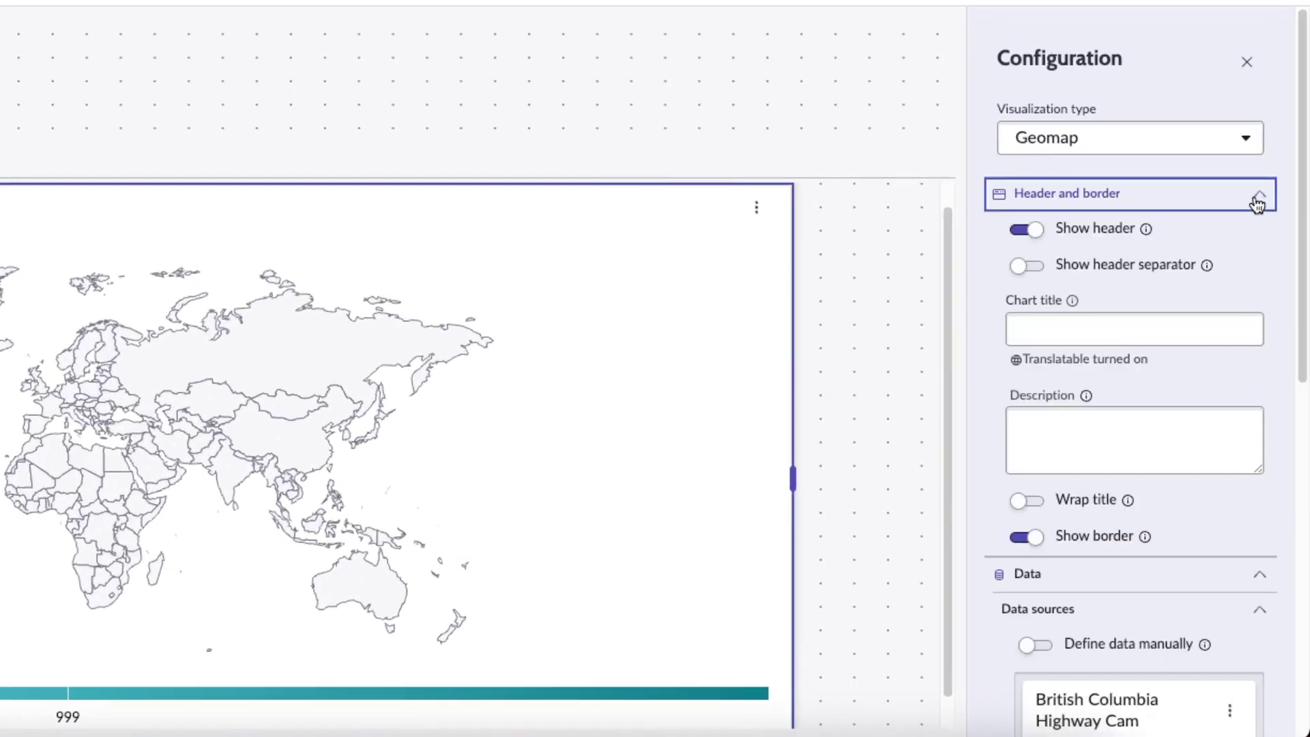
click(1256, 201)
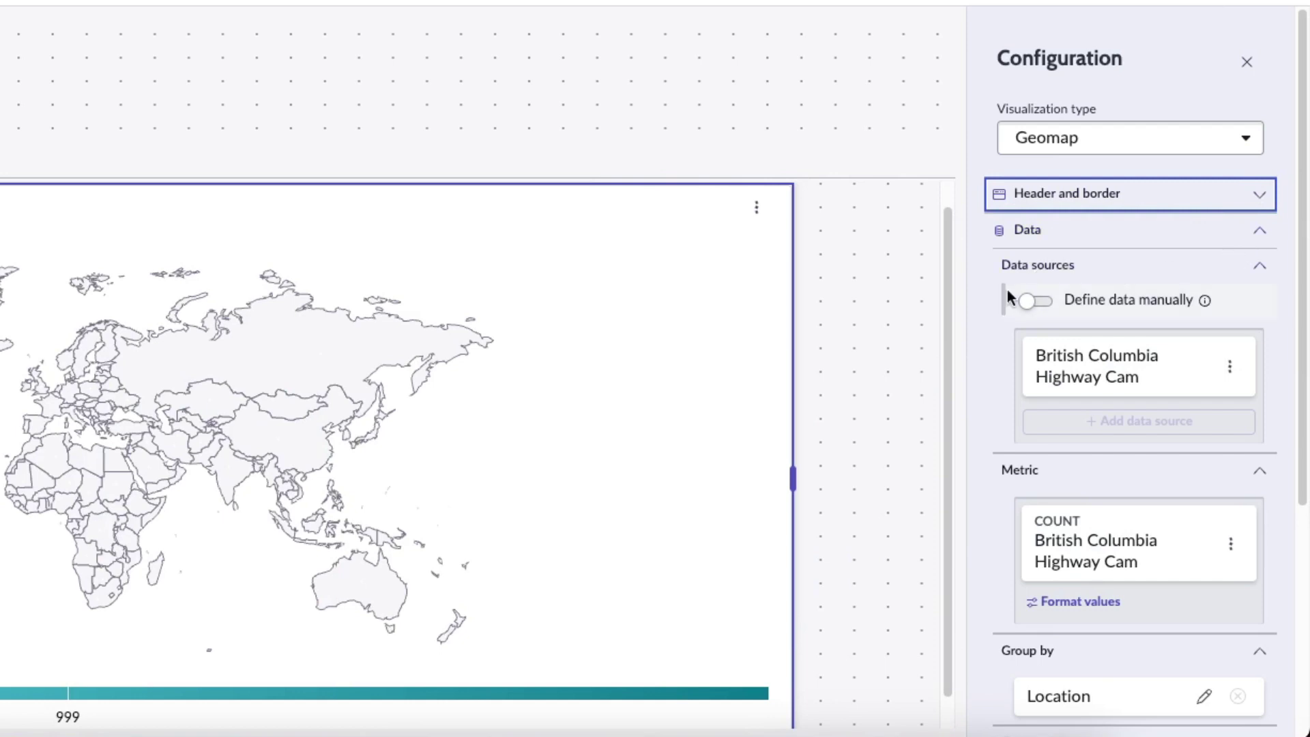
click(1259, 268)
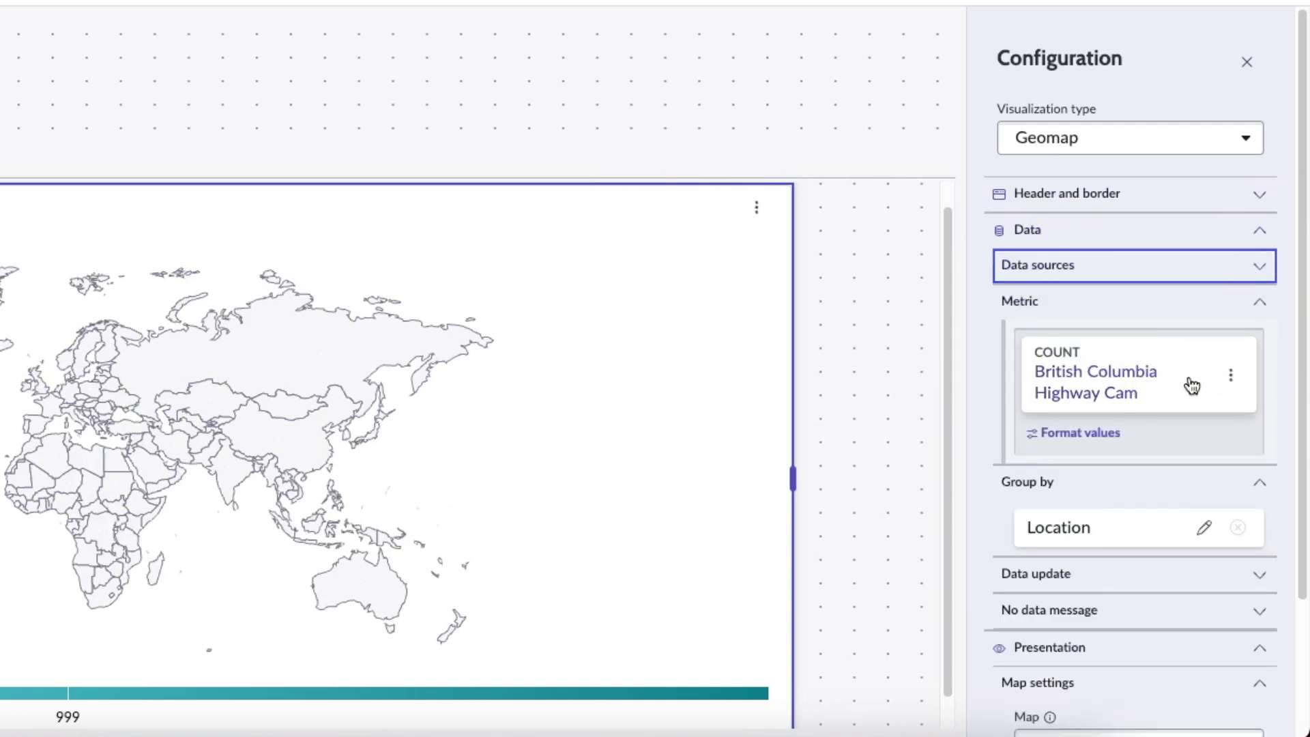
click(1231, 377)
click(1200, 412)
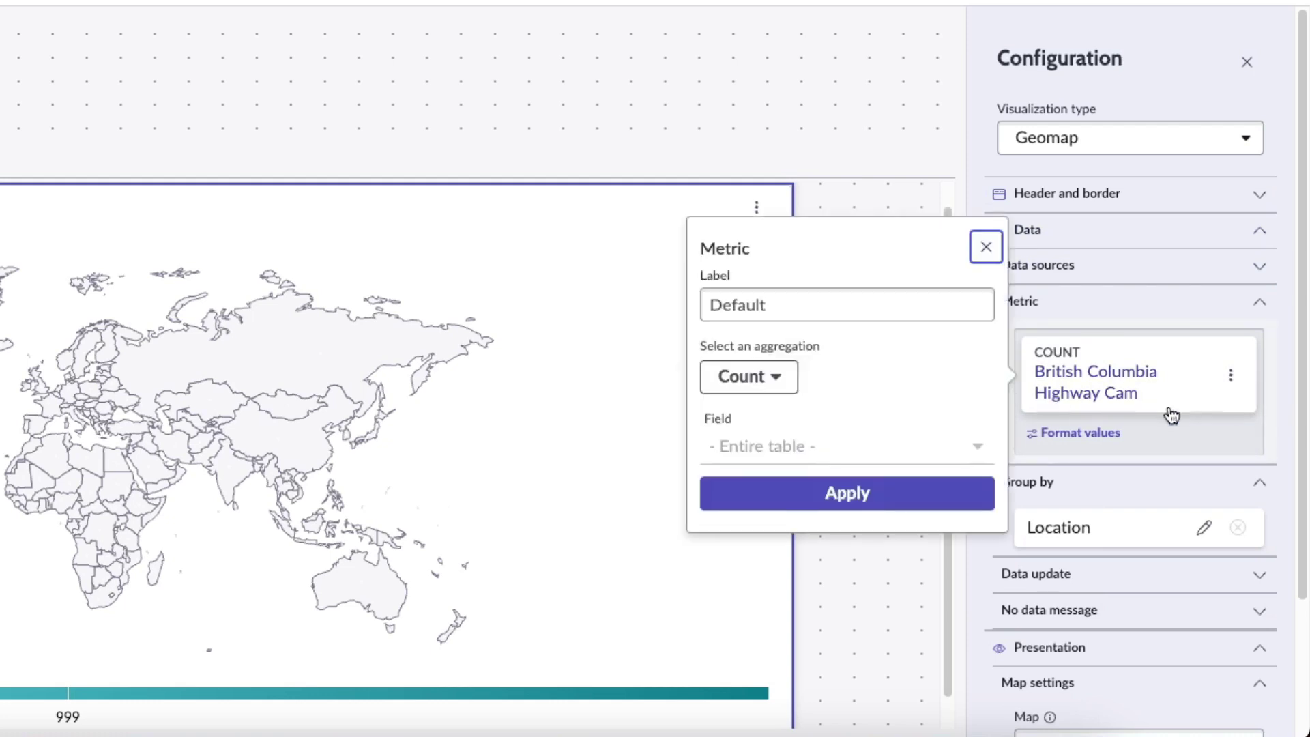
click(757, 378)
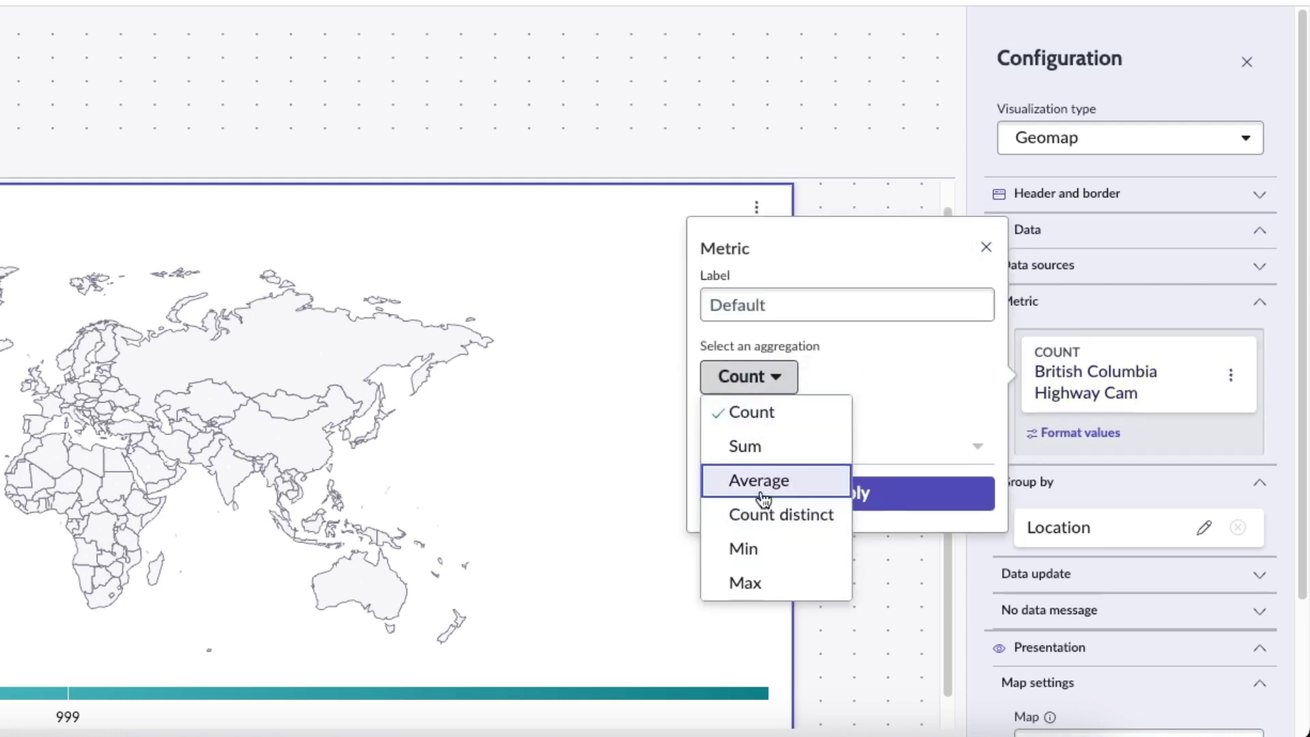
click(894, 374)
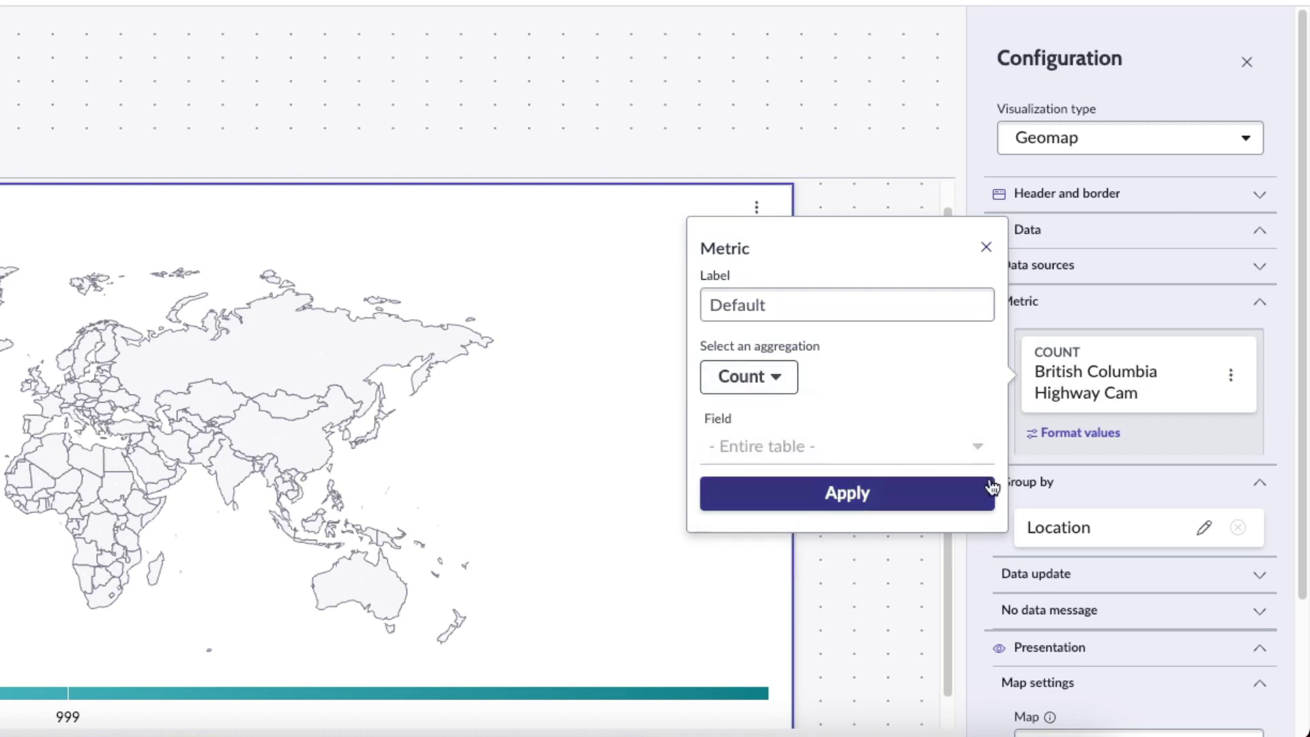
click(986, 247)
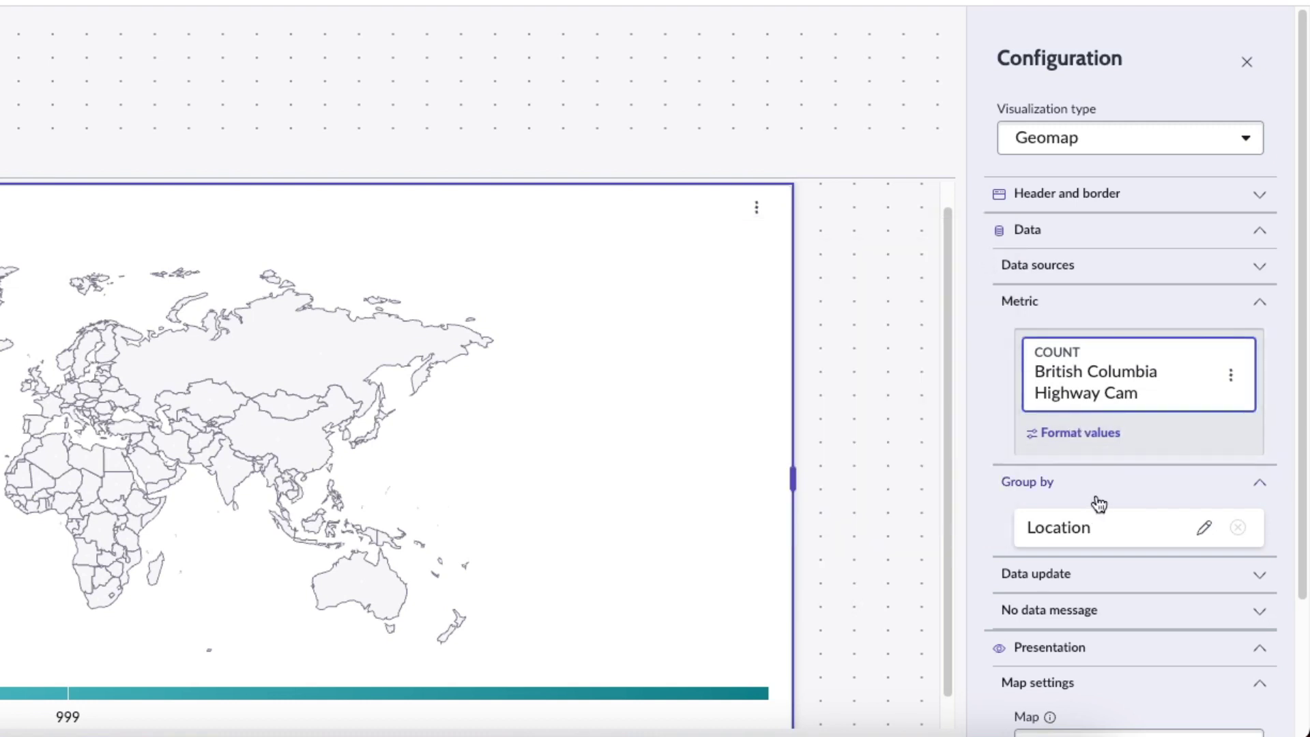
scroll(1102, 498, down, 2)
scroll(1106, 496, down, 1)
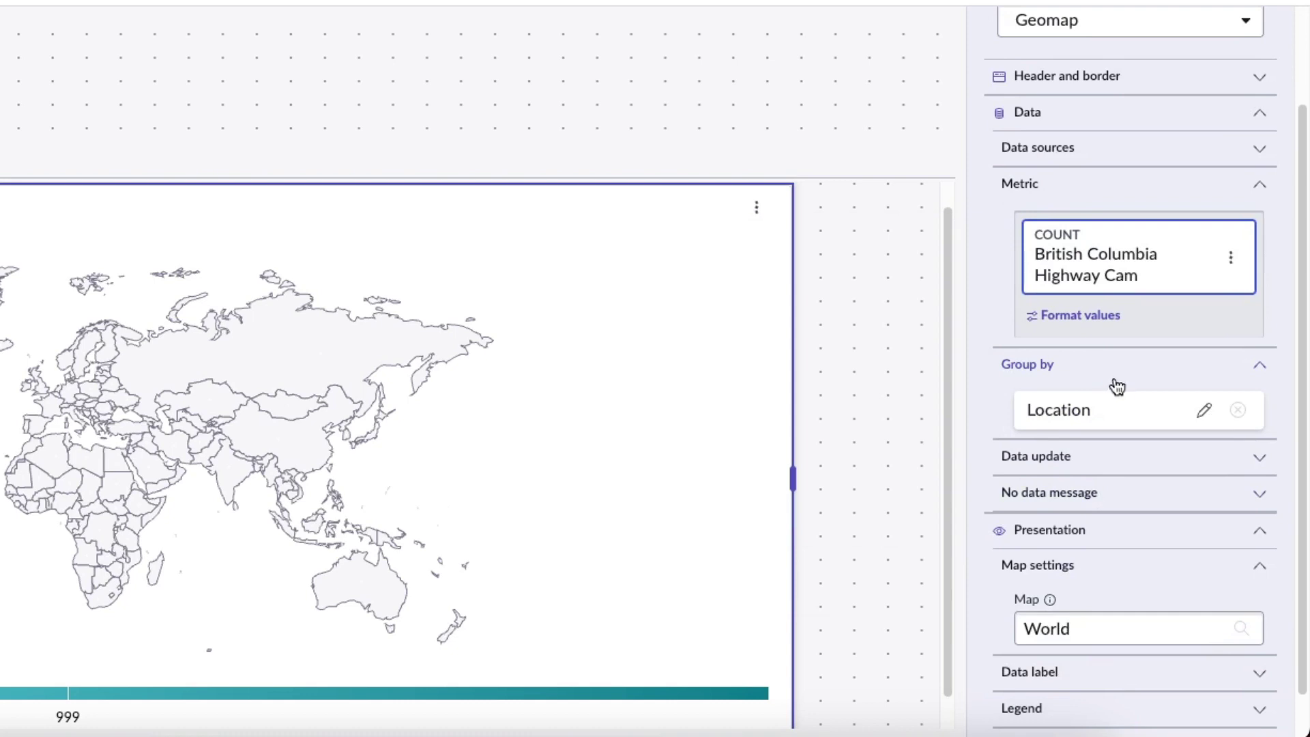
click(1204, 410)
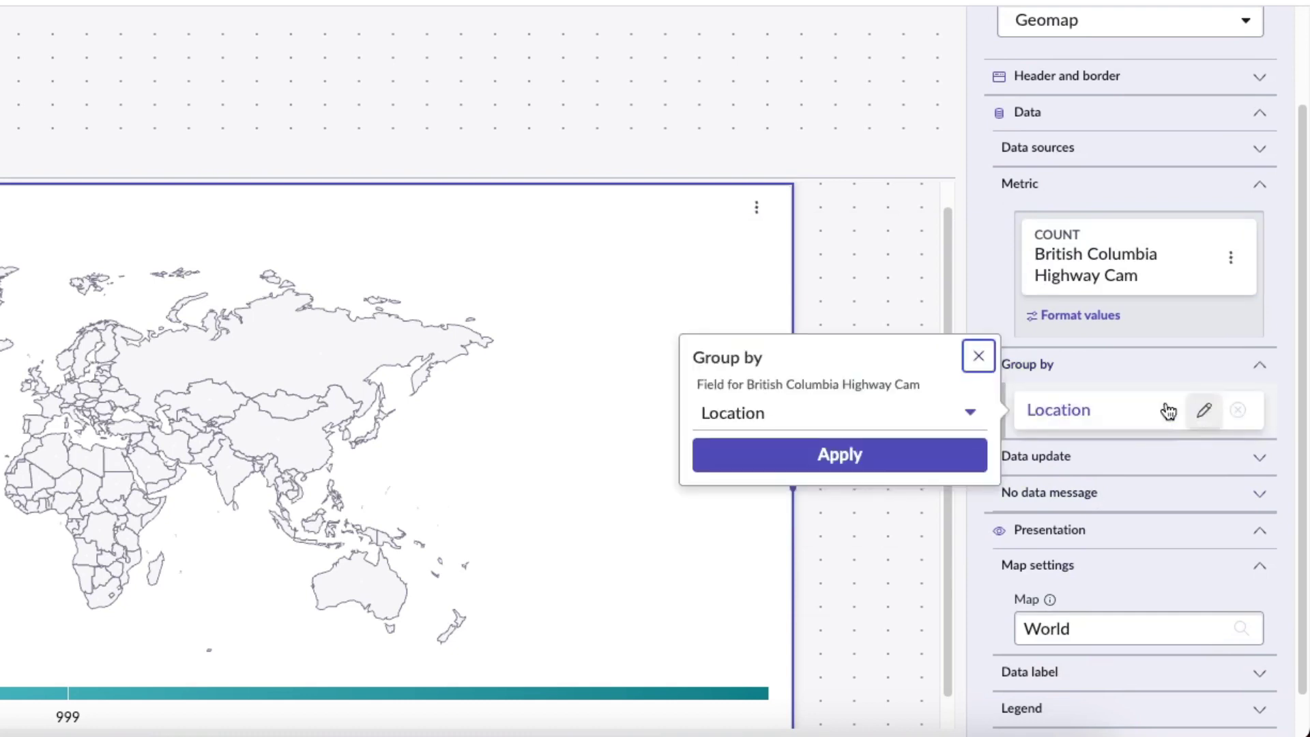
click(843, 415)
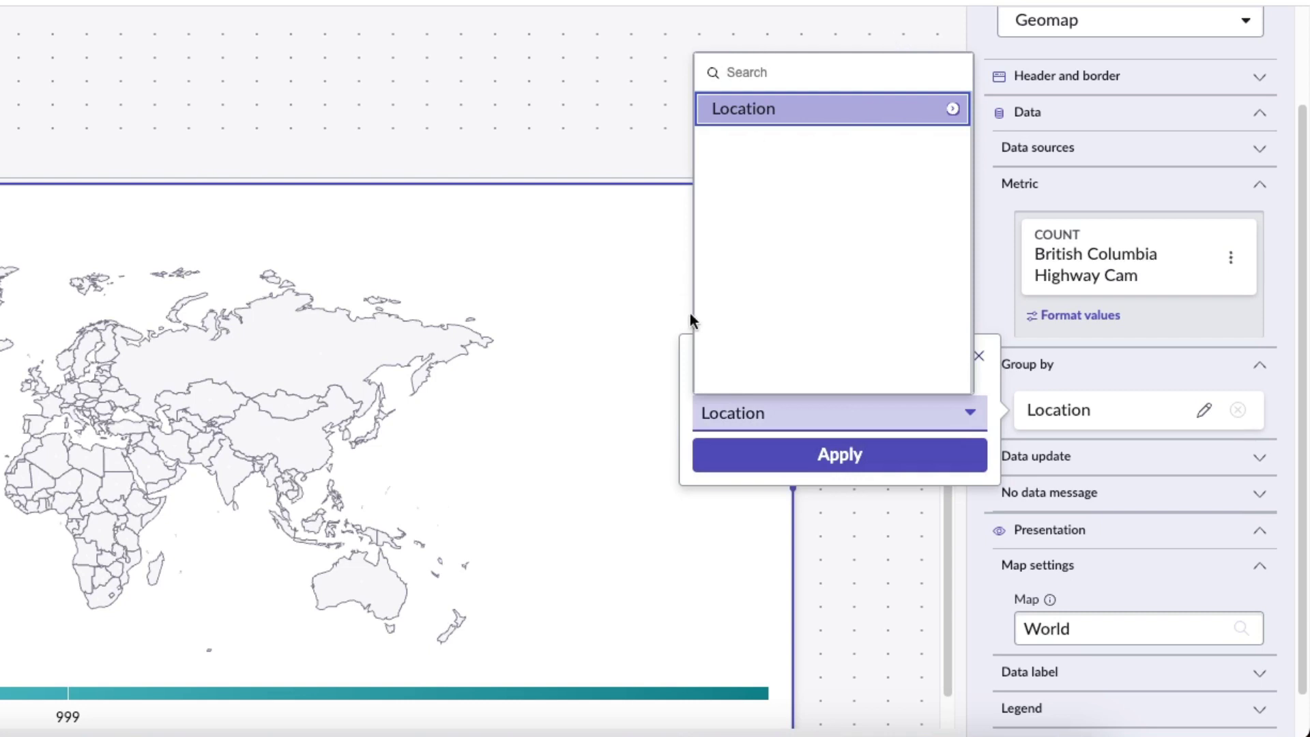
click(690, 374)
click(979, 356)
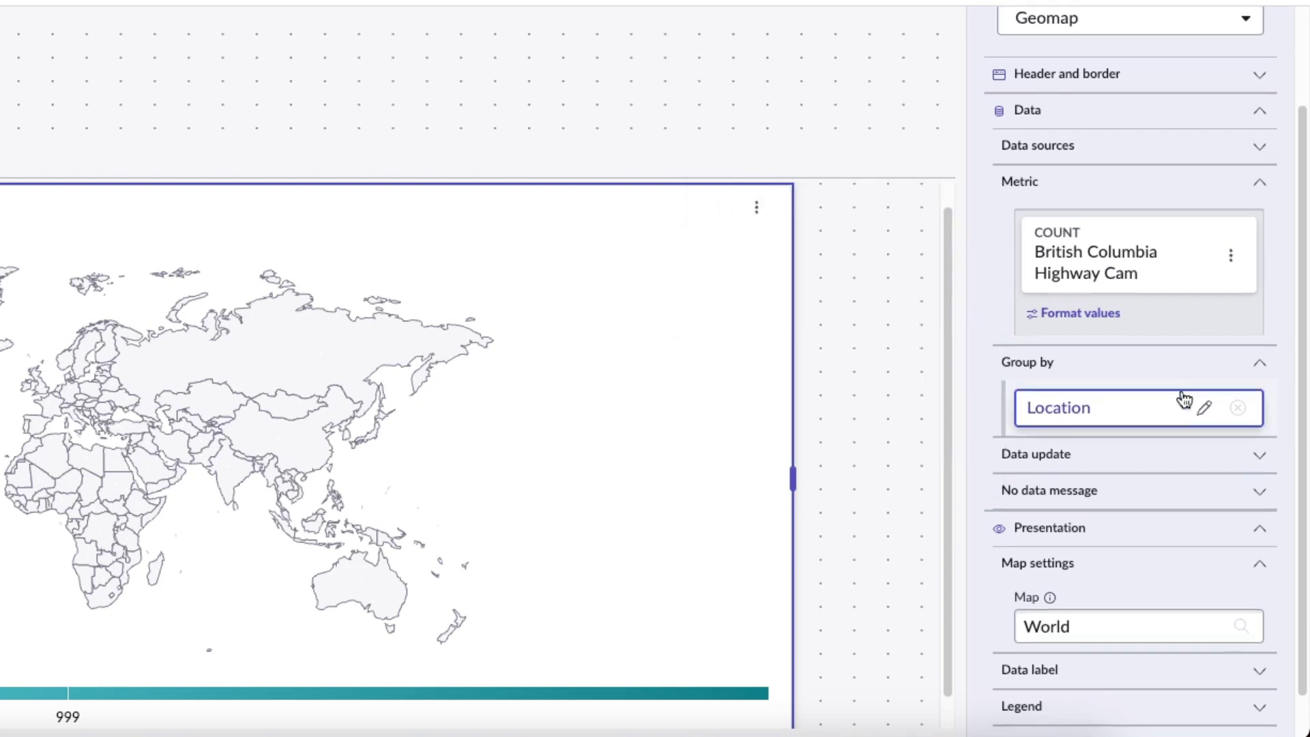
scroll(1228, 406, down, 1)
click(1271, 413)
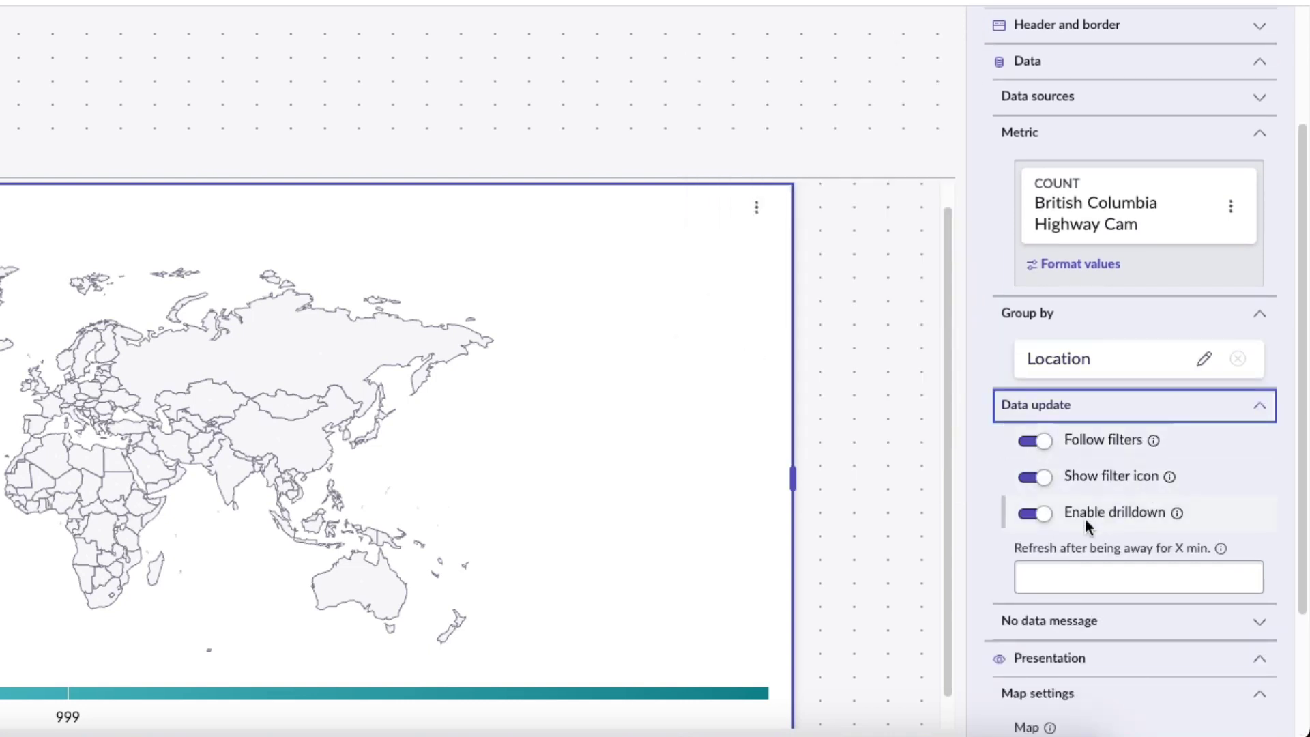
scroll(1220, 505, down, 3)
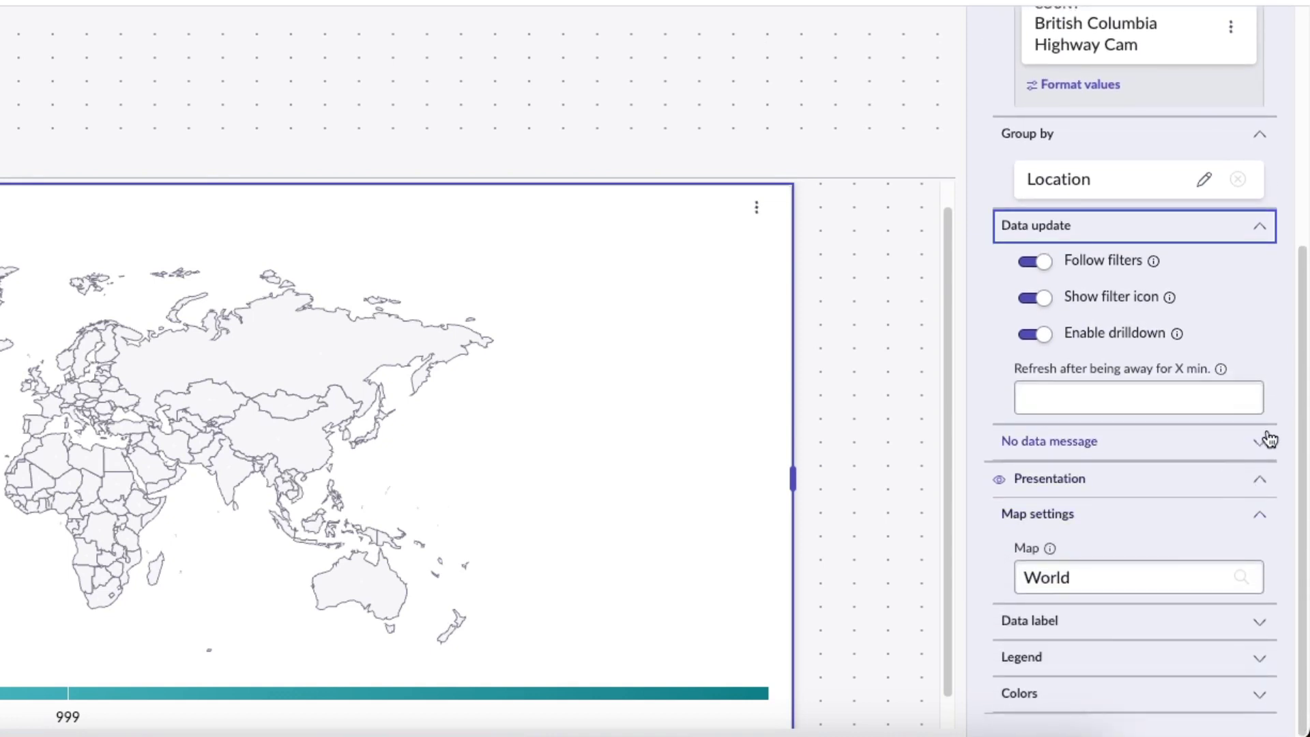
click(1268, 441)
scroll(1218, 476, down, 1)
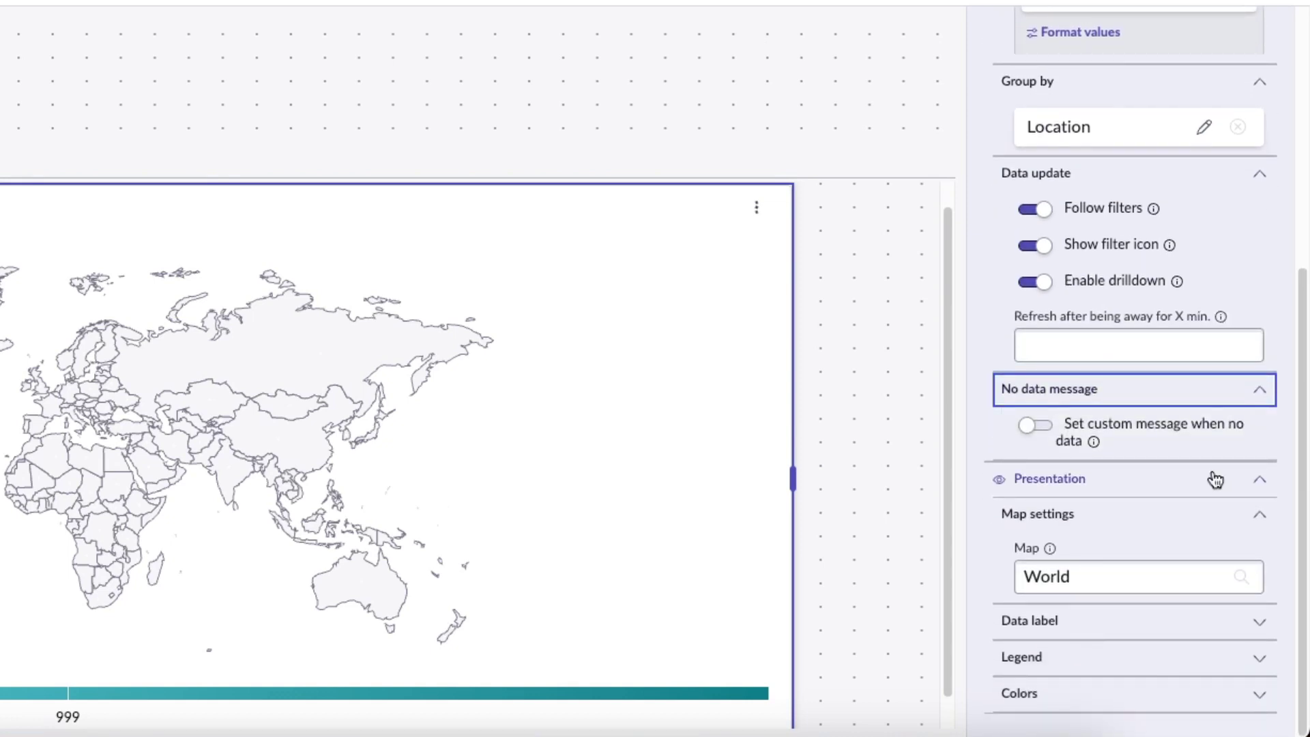
Replace the World value in the Map field with British Columbia from the map search
click(1133, 570)
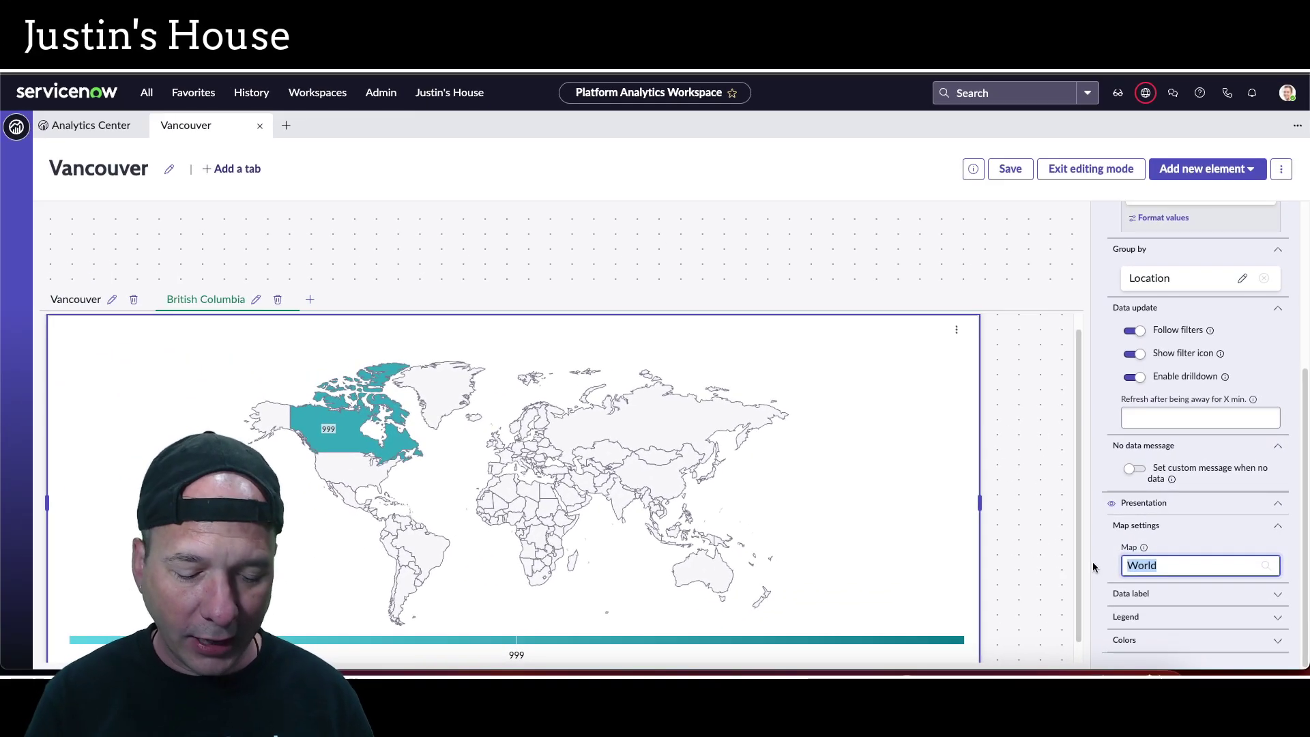
text(Canda)
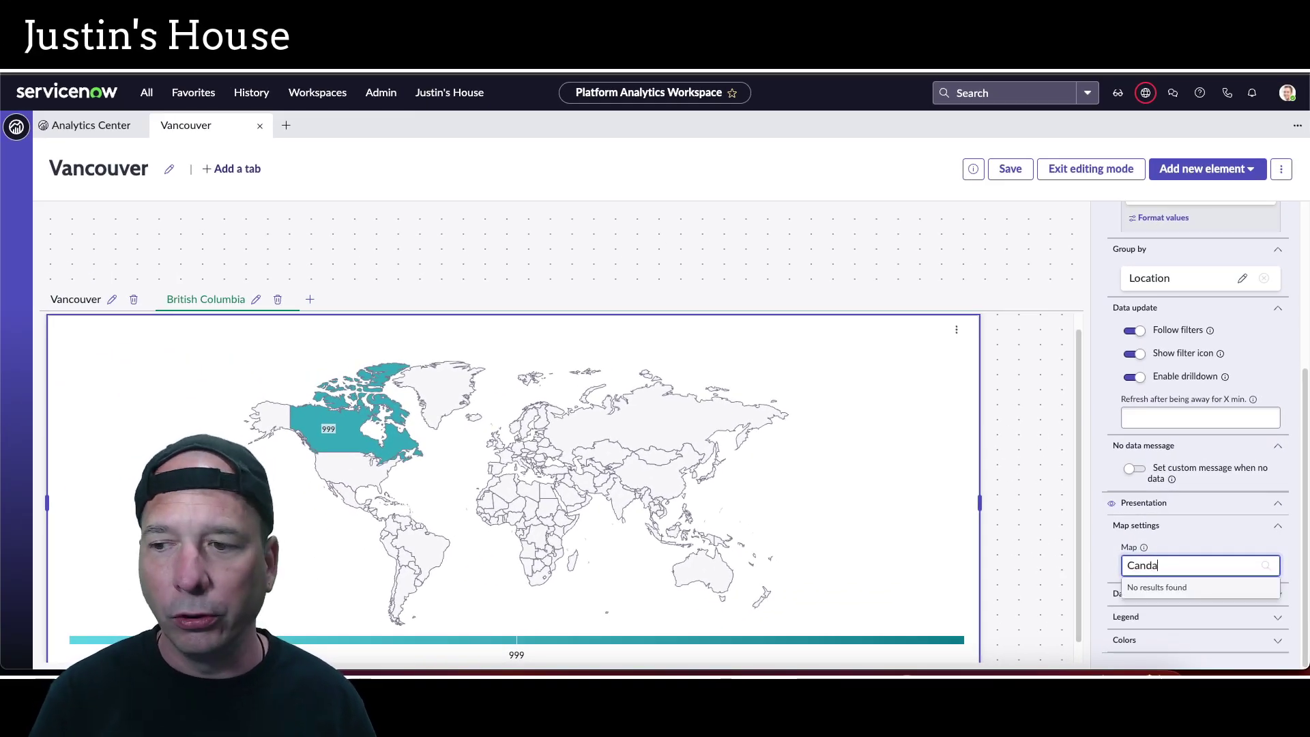
text(d)
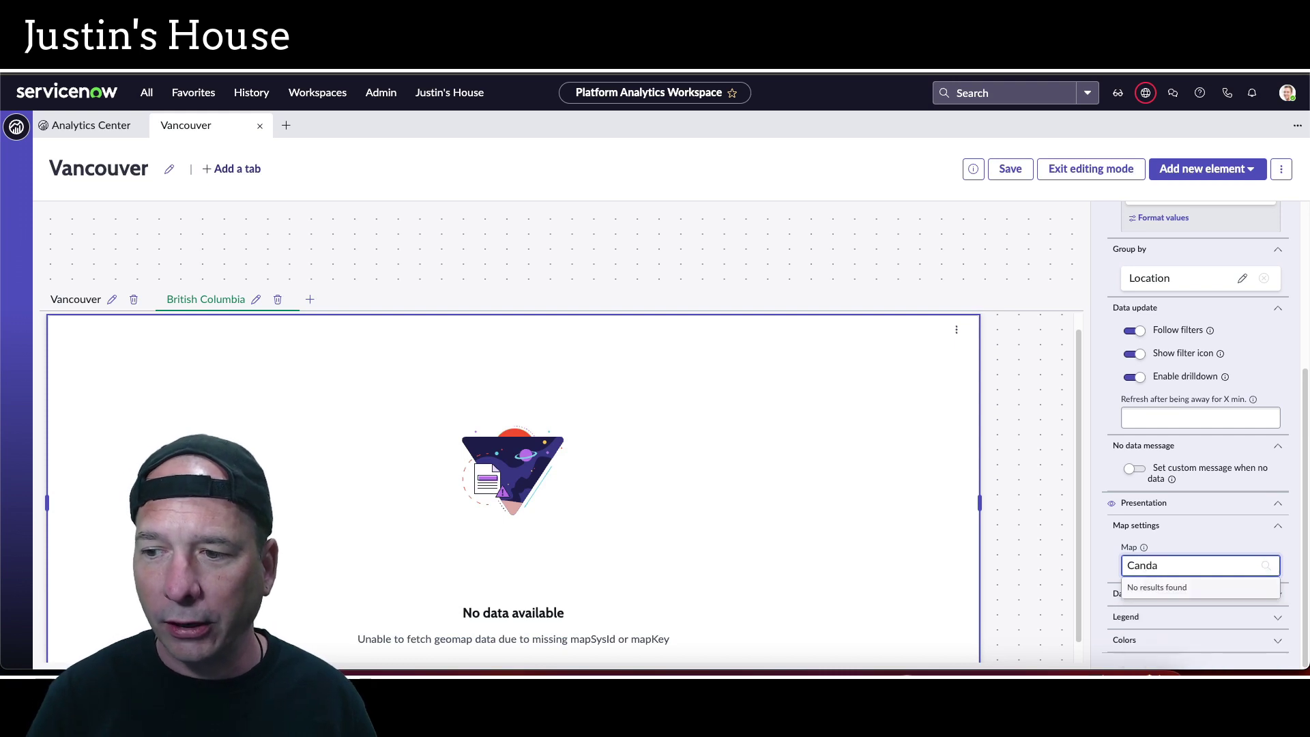
key(BackSpace)
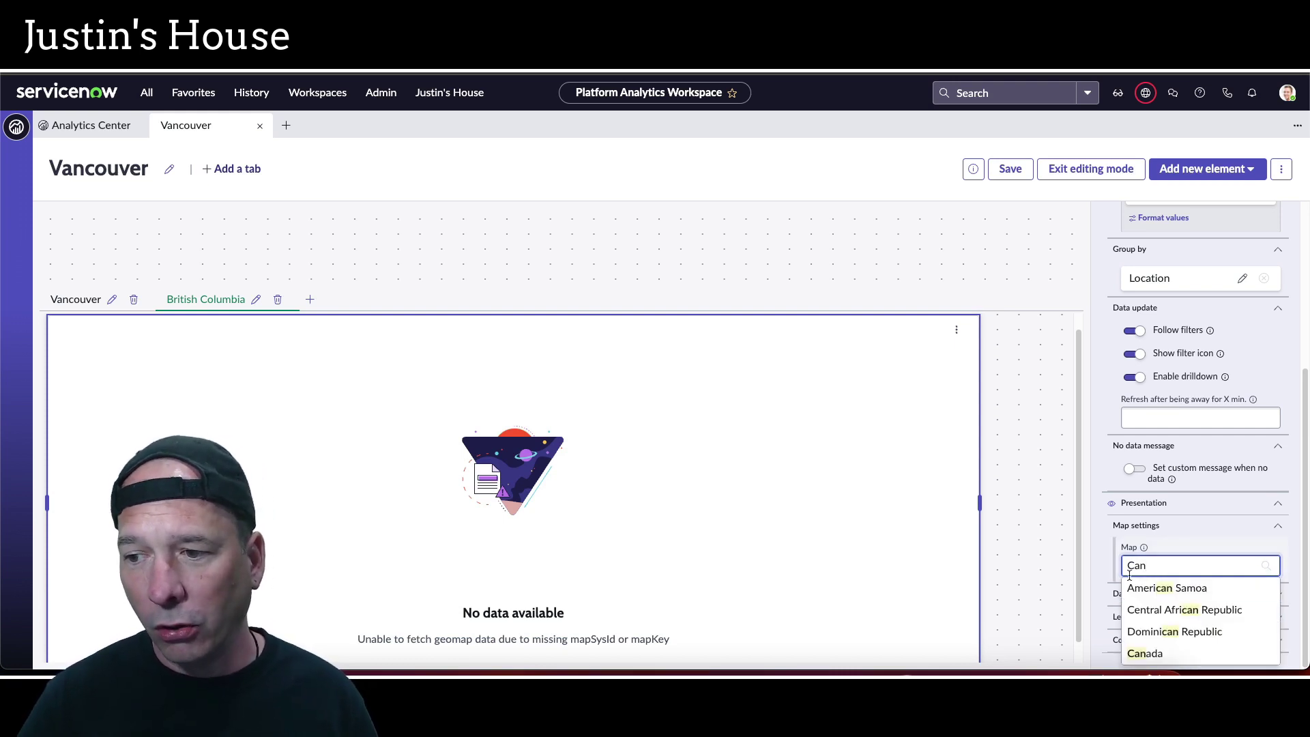
click(1147, 591)
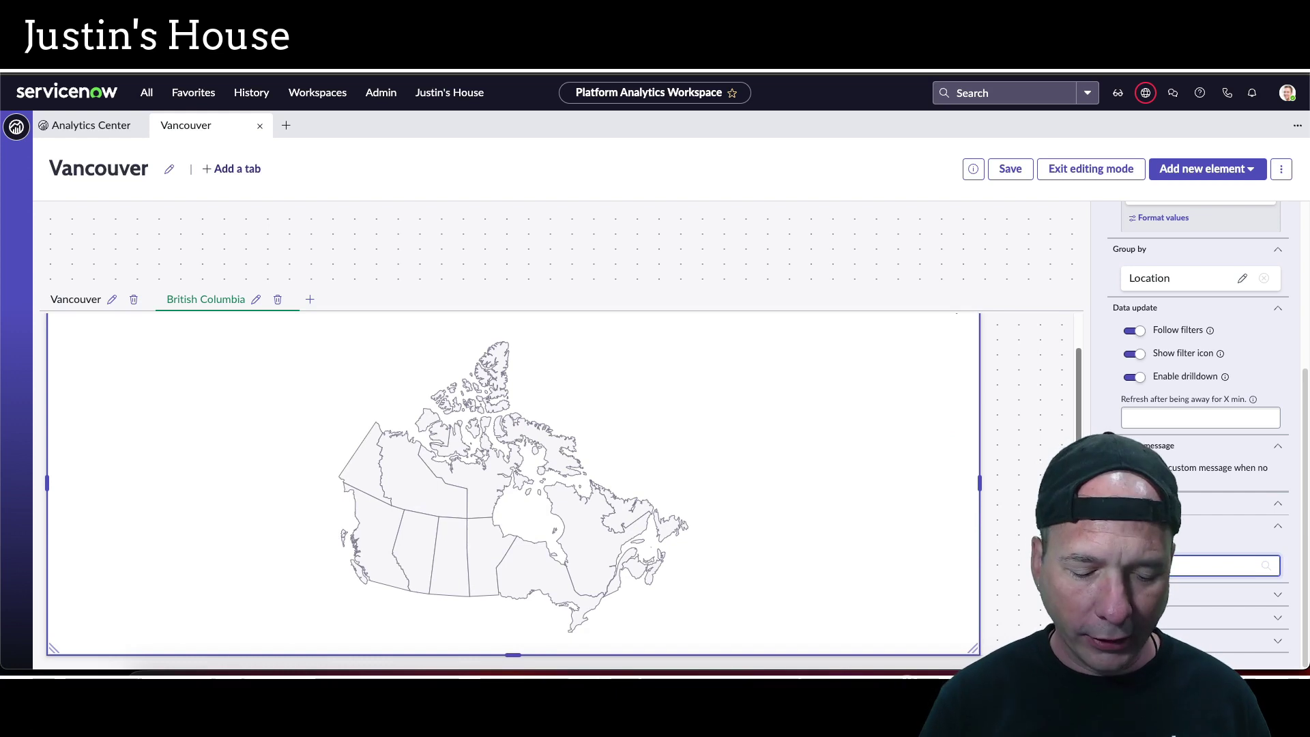
click(1222, 565)
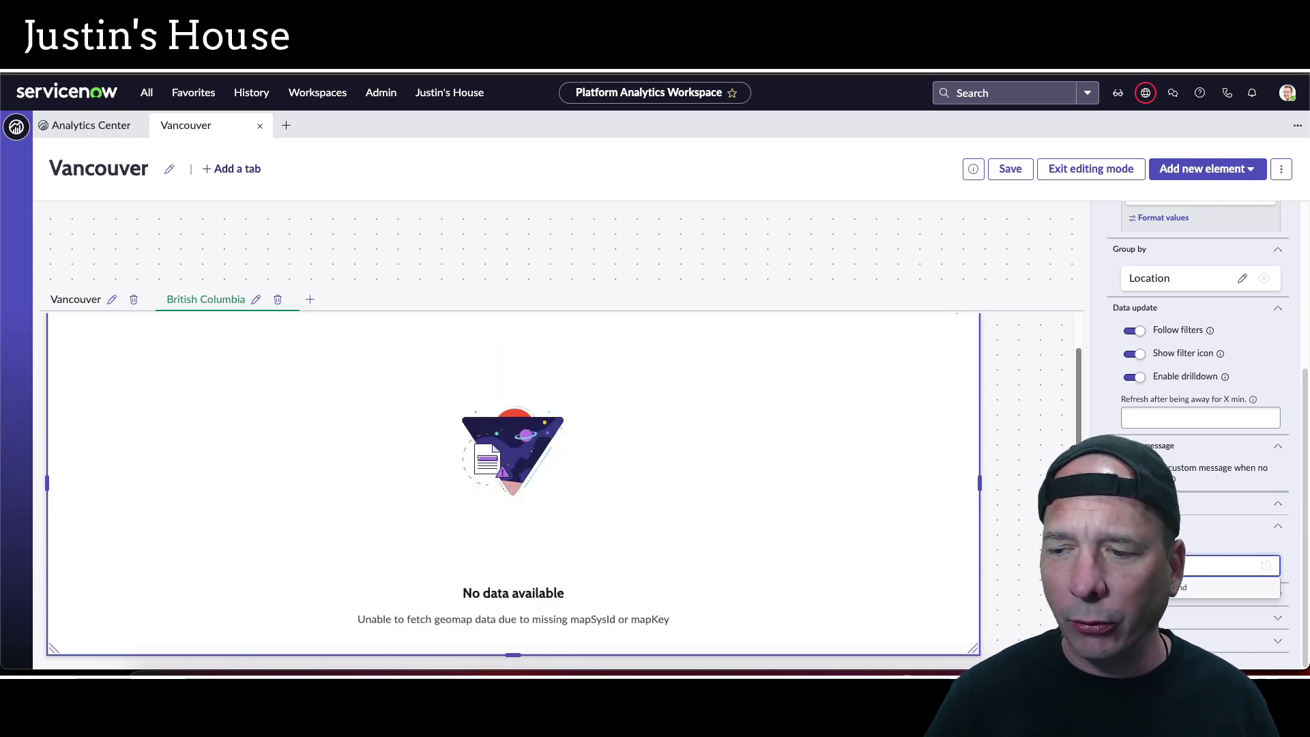
click(1182, 589)
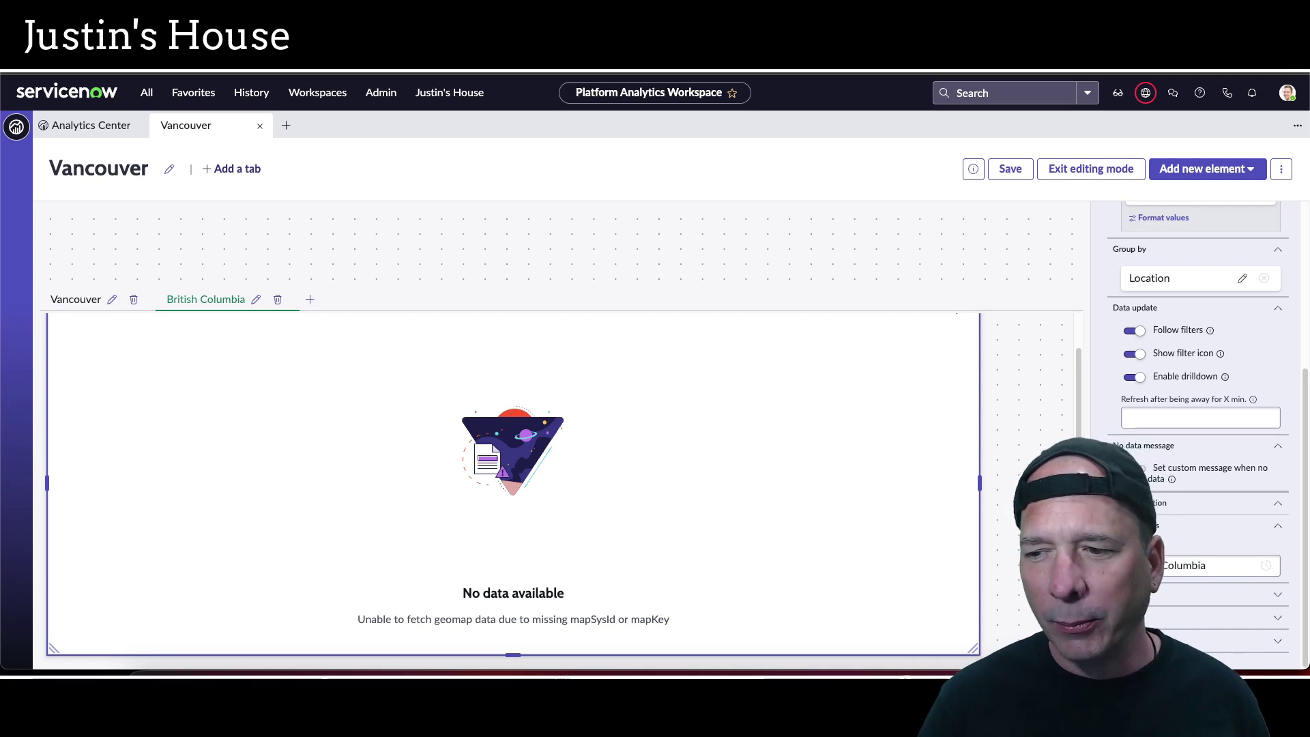
Expand the Geomap's Data label and Legend settings
click(1273, 593)
scroll(1271, 576, down, 1)
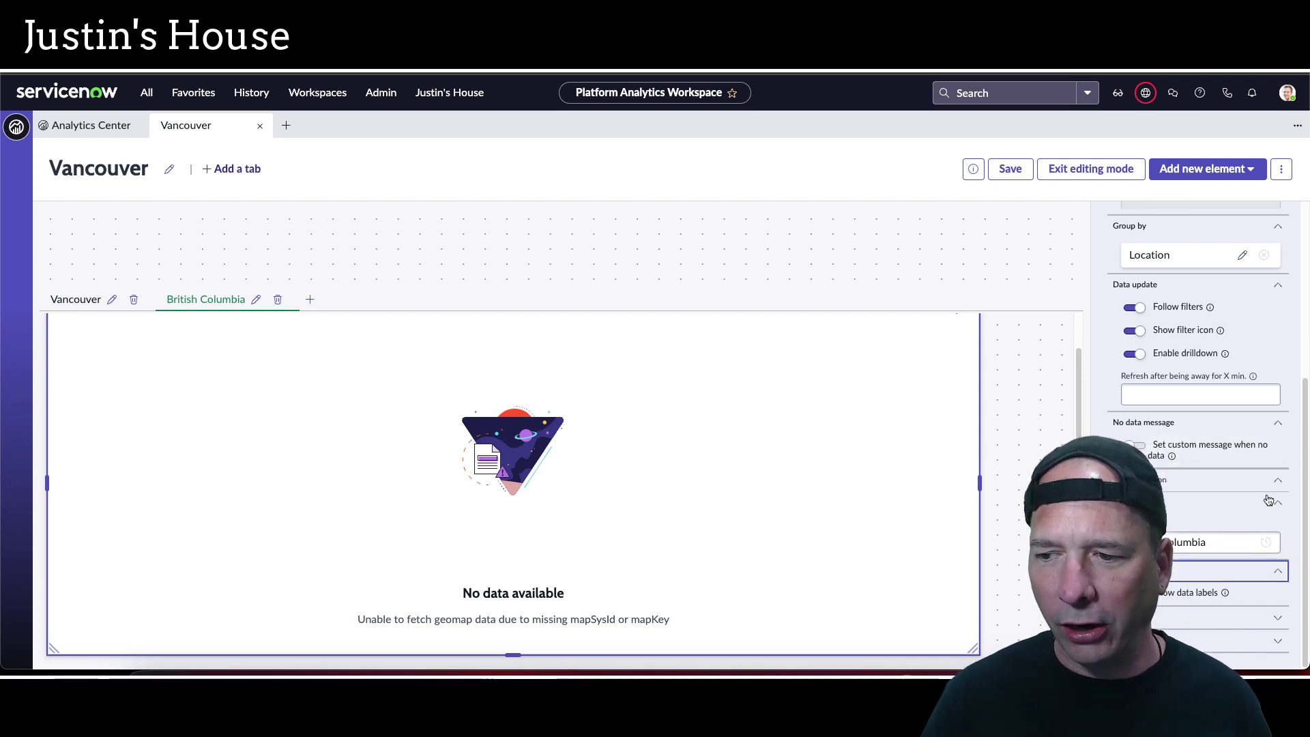
click(1280, 618)
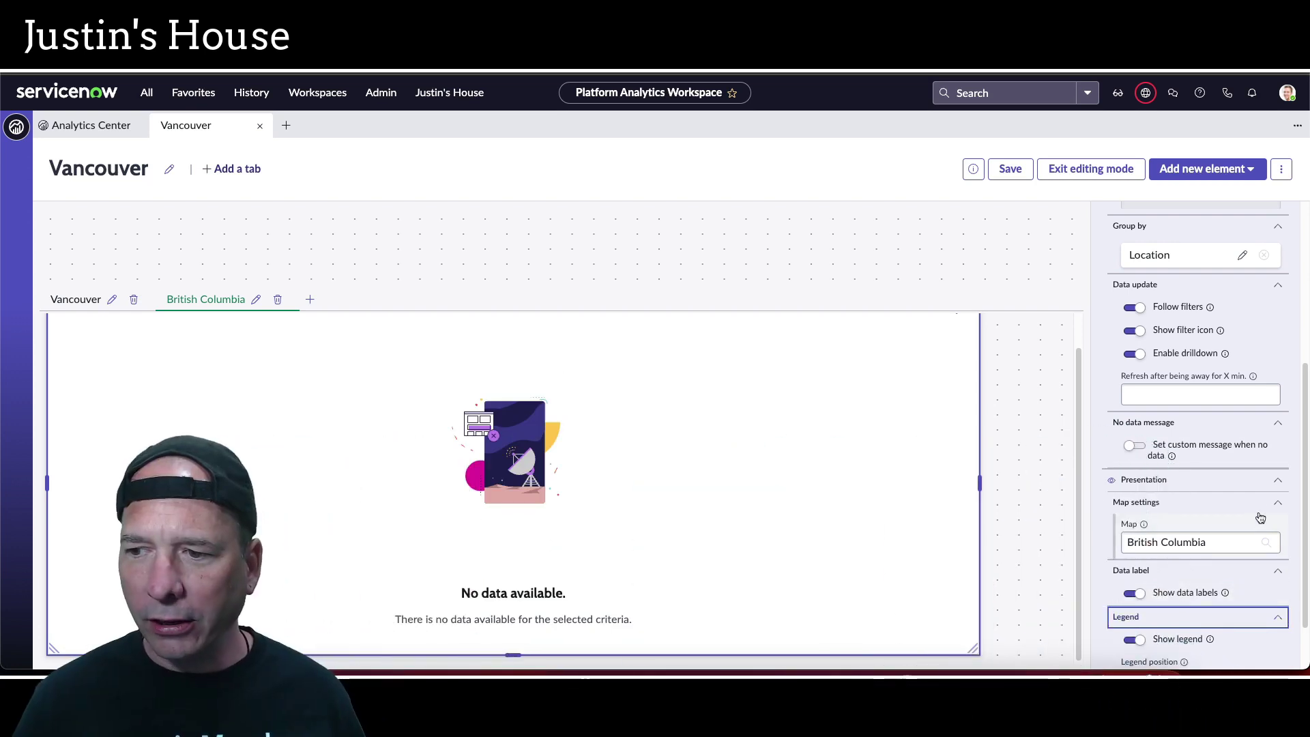
scroll(1252, 616, down, 1)
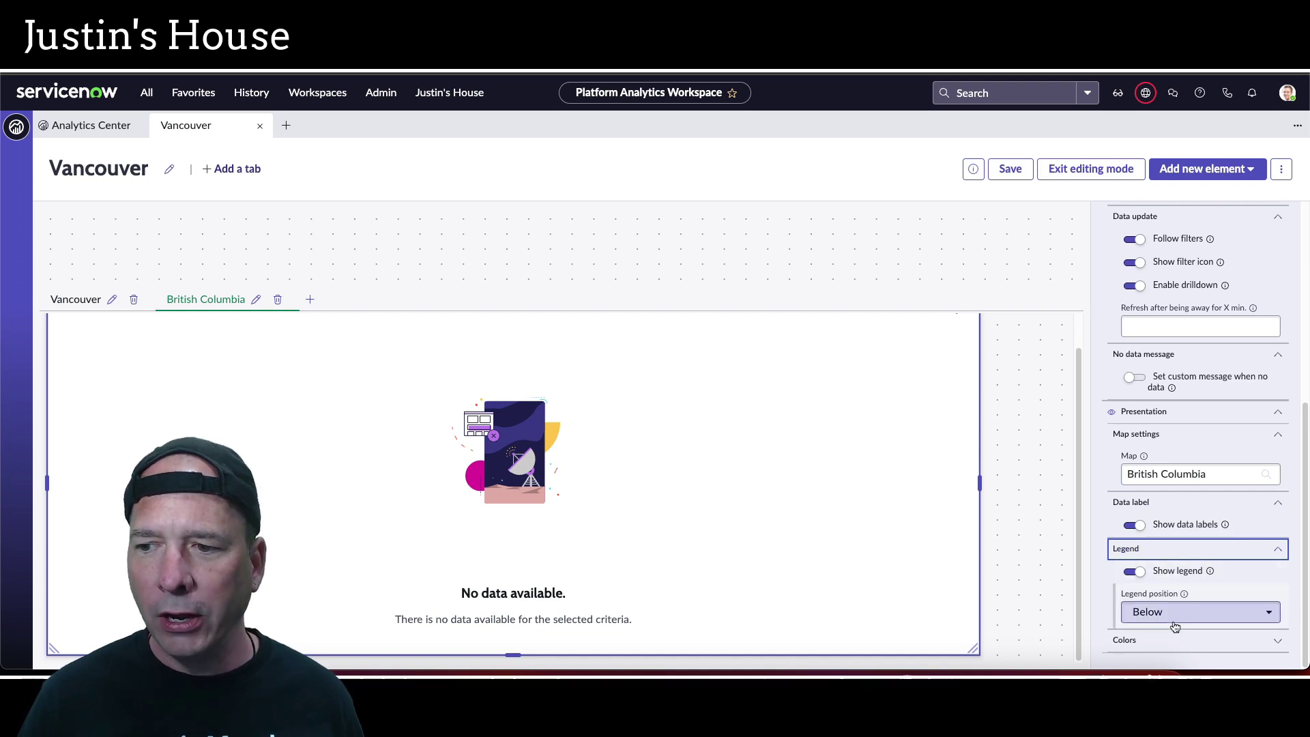
scroll(1214, 593, down, 1)
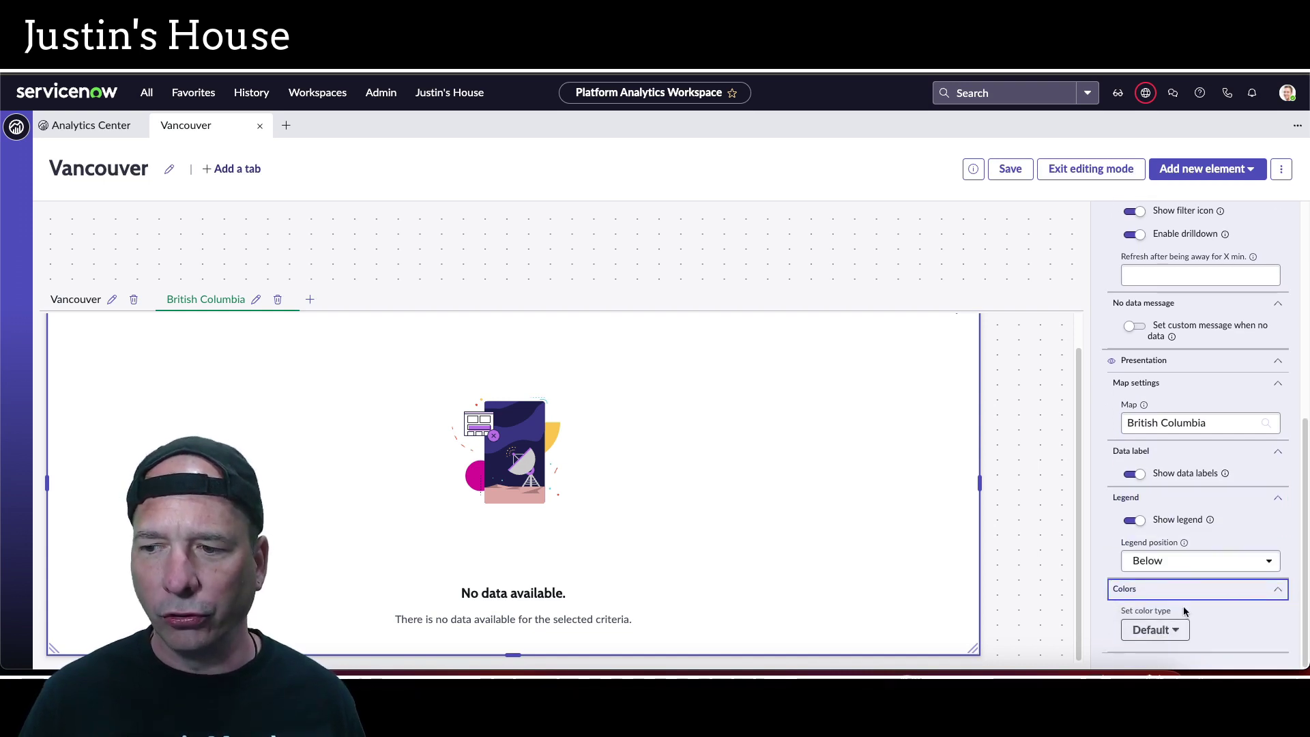
Set a #003B31-to-#06768B color range, switch the map to Canada, and save
click(1180, 628)
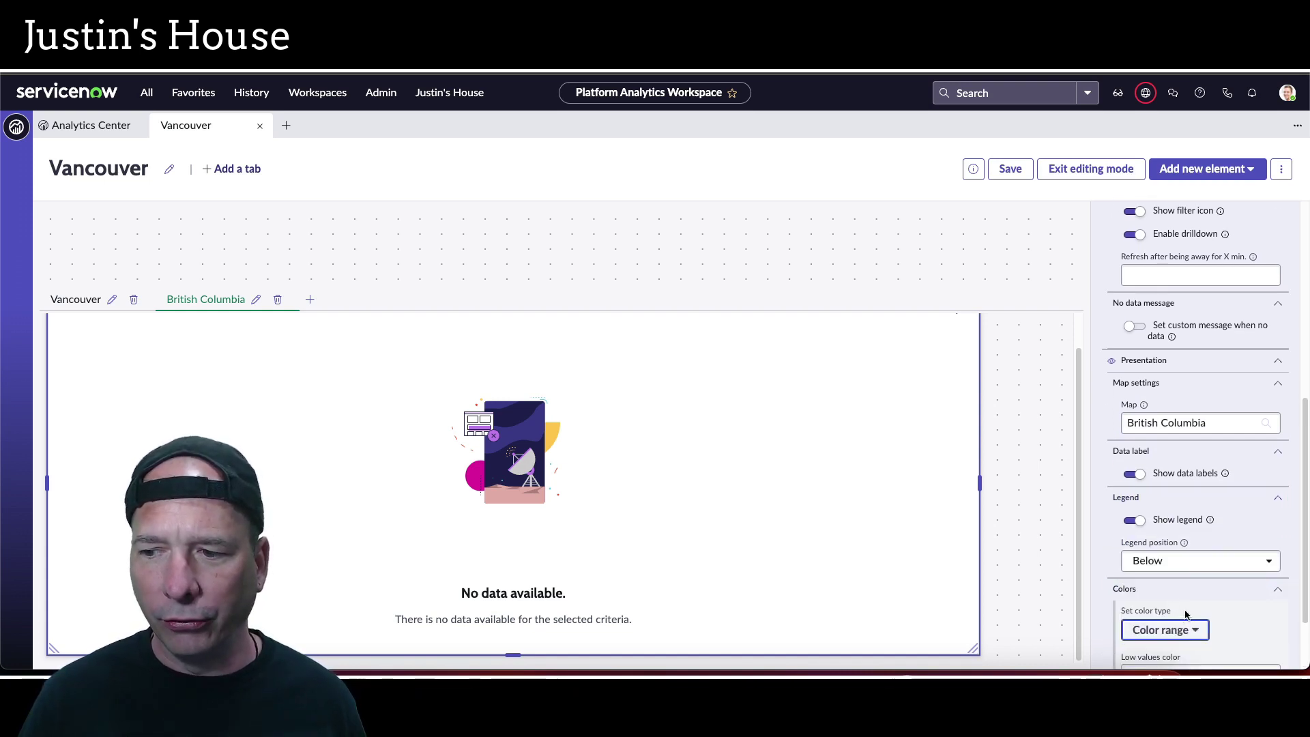
scroll(1175, 602, down, 1)
click(1245, 585)
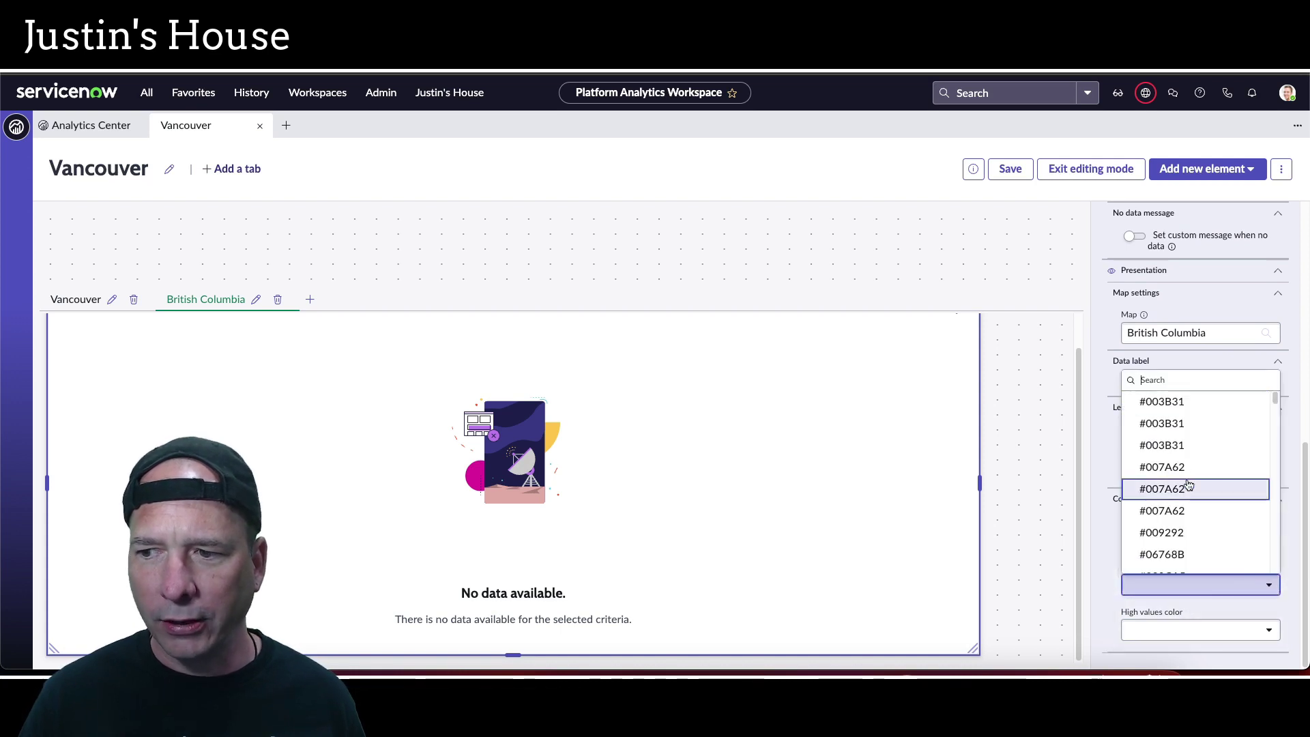
click(1195, 452)
click(1179, 627)
click(1174, 599)
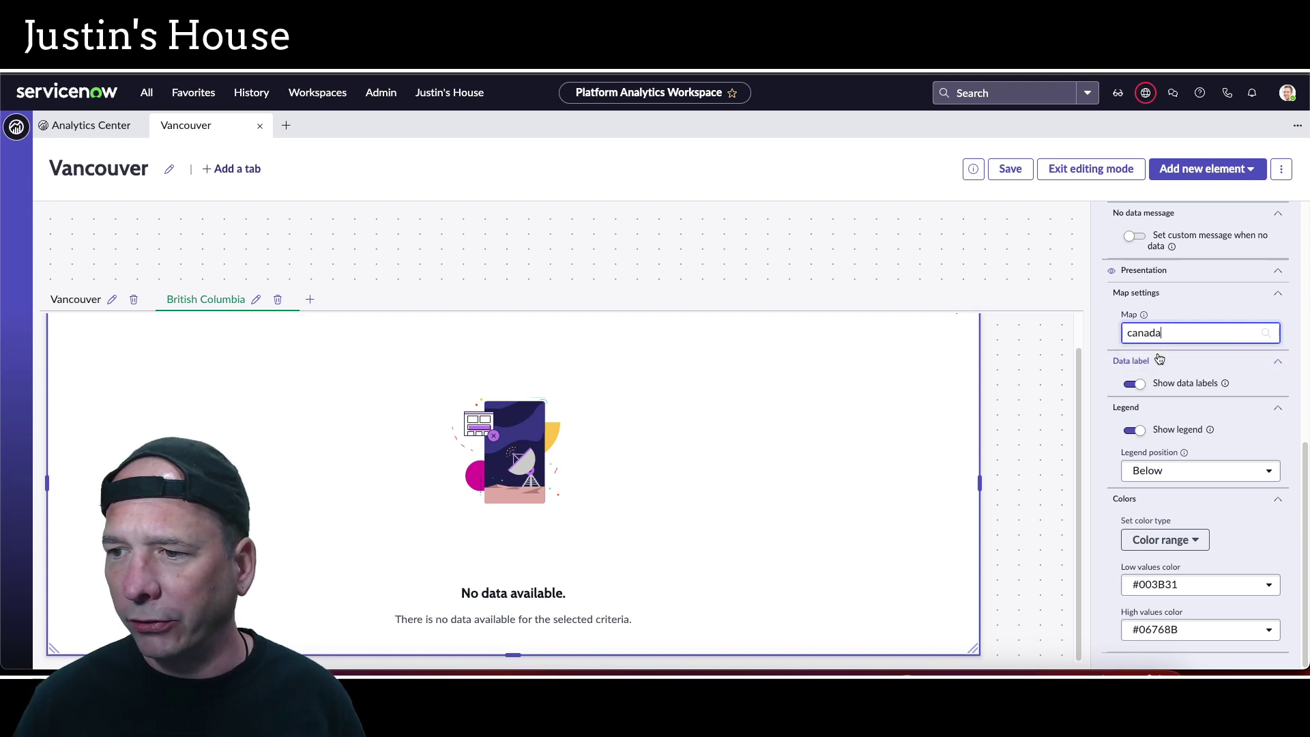
click(1160, 359)
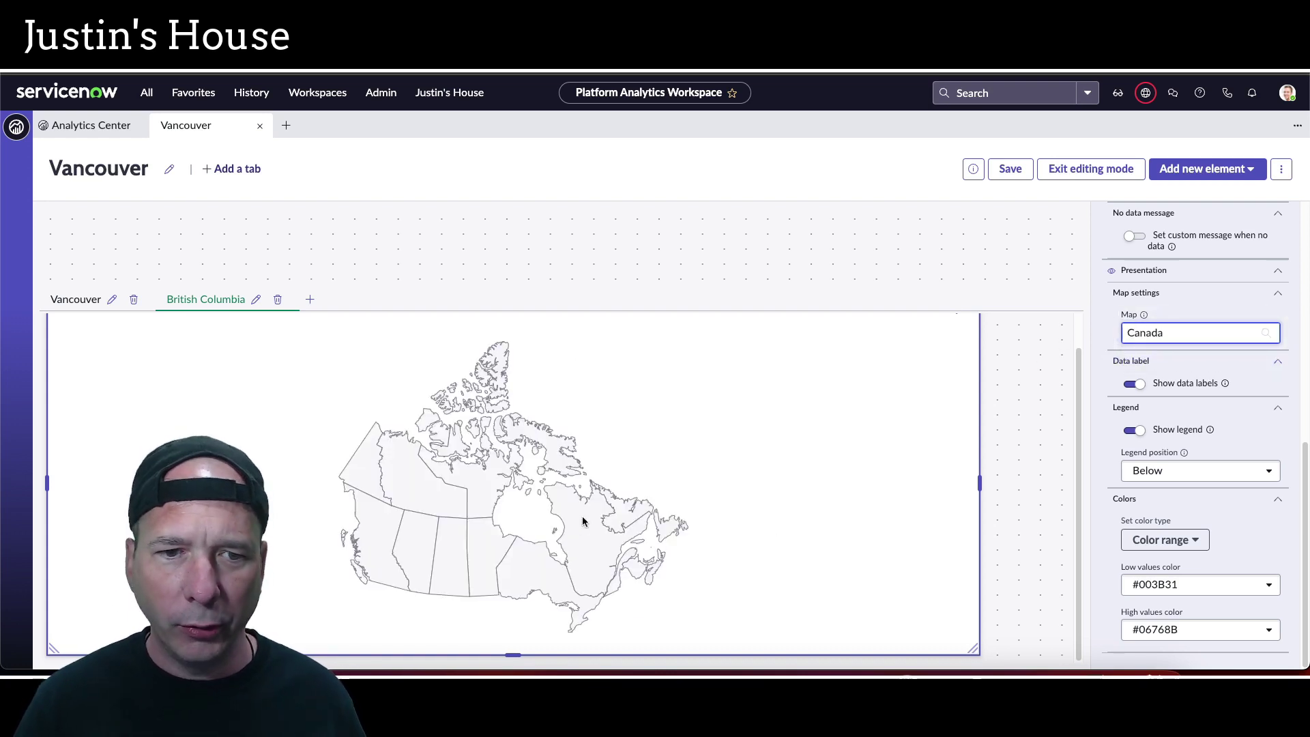
click(1010, 170)
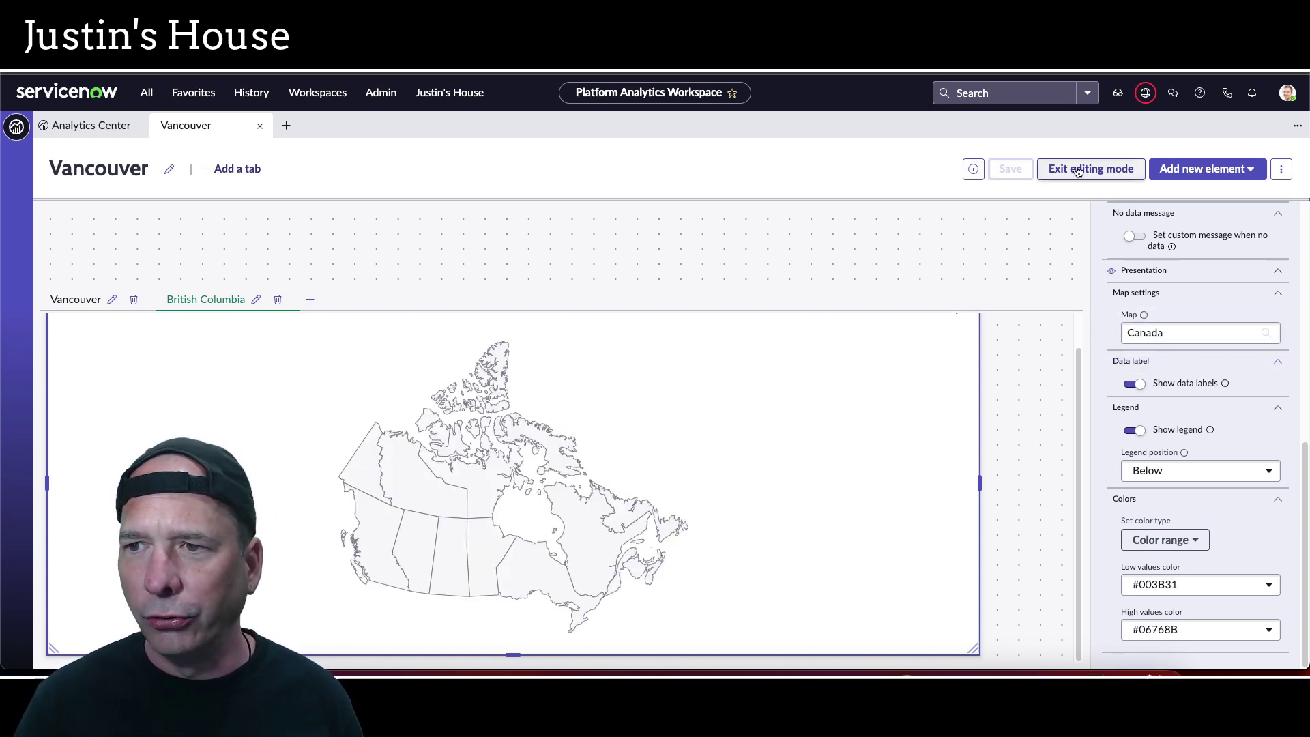
Exit editing mode to view the British Columbia tab's Canada provinces map
click(1077, 168)
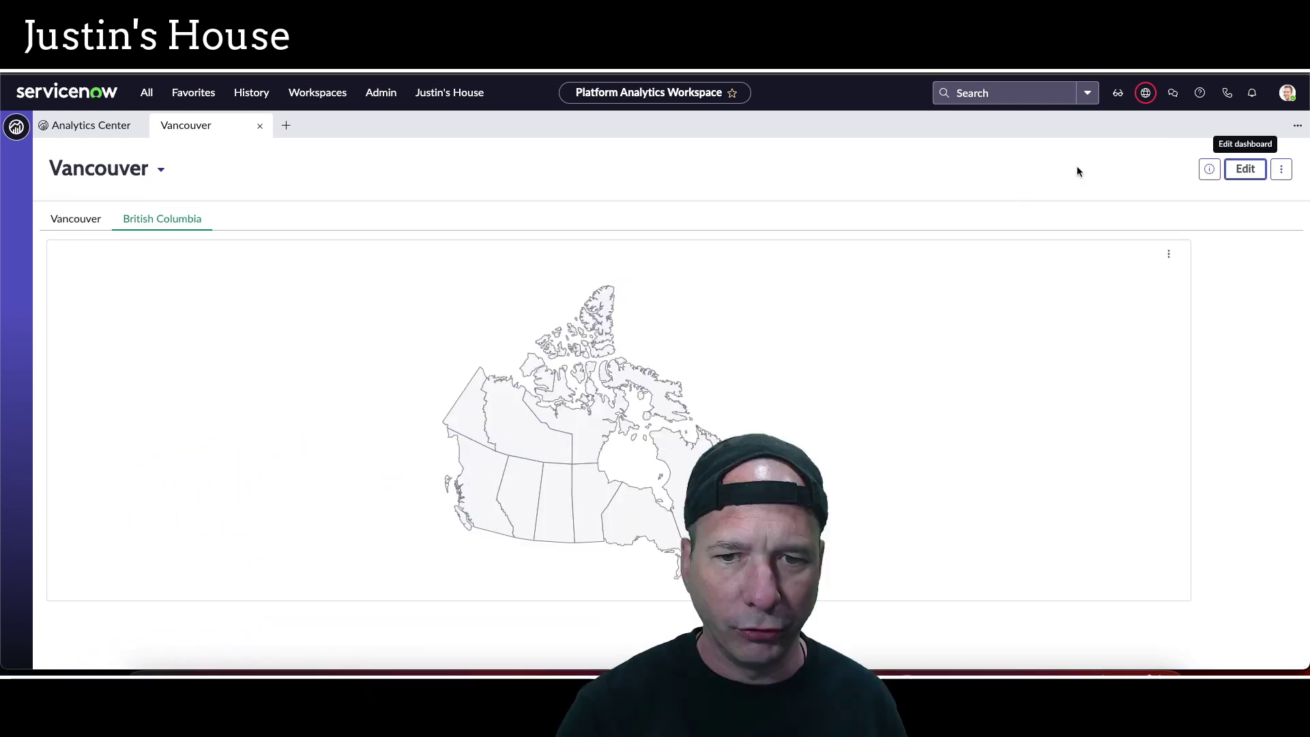